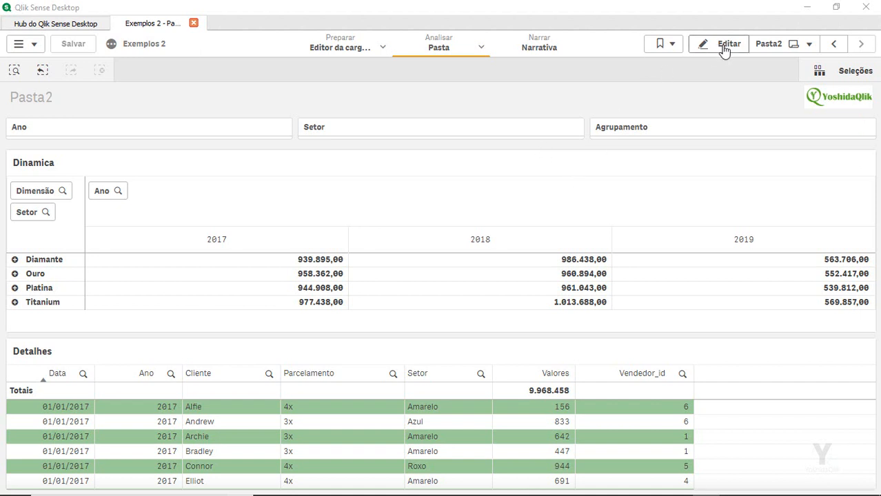
# Inspect the Dinamica pivot and the Detalhes table in full-screen view, then return to the sheet
pyautogui.click(859, 167)
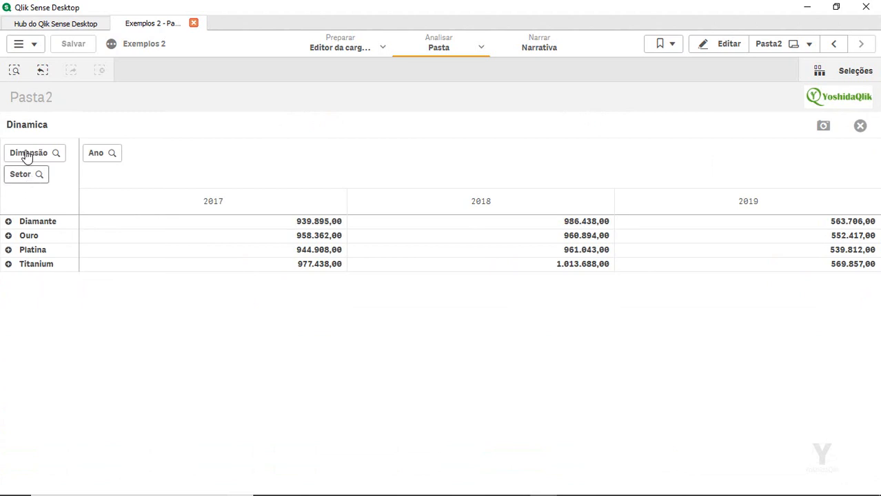
pyautogui.click(9, 224)
pyautogui.click(9, 224)
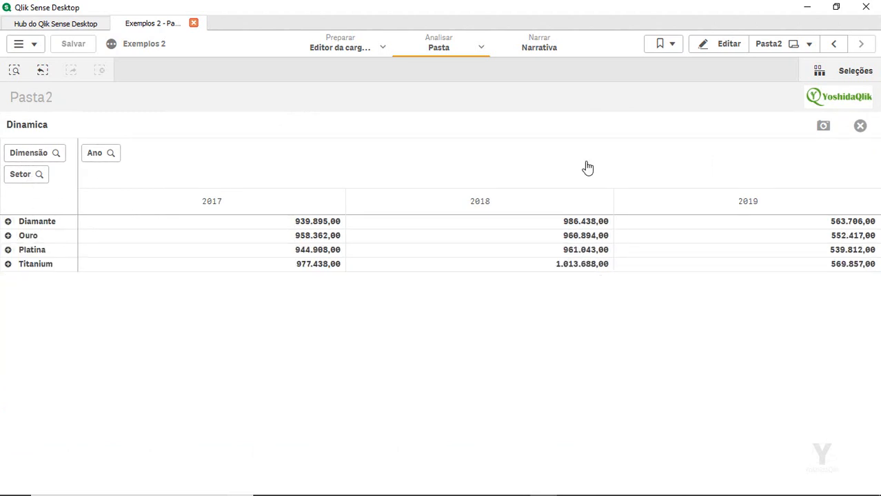
pyautogui.click(860, 125)
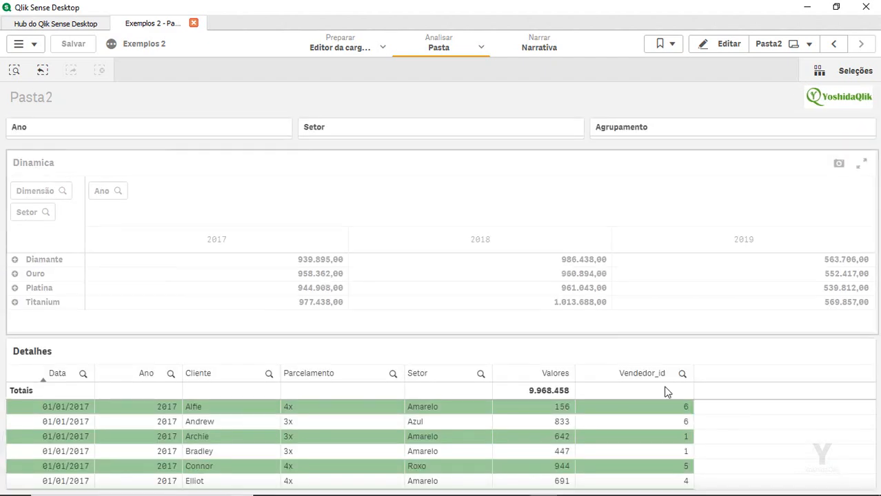
pyautogui.click(861, 354)
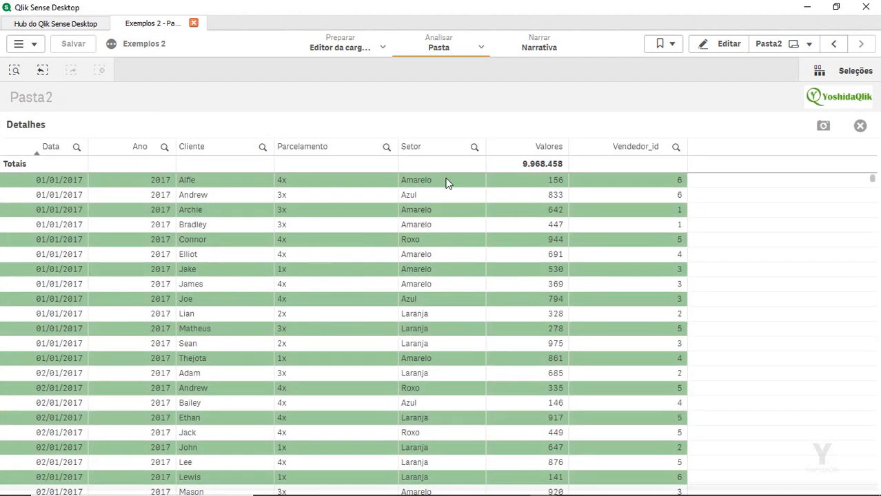
pyautogui.click(860, 126)
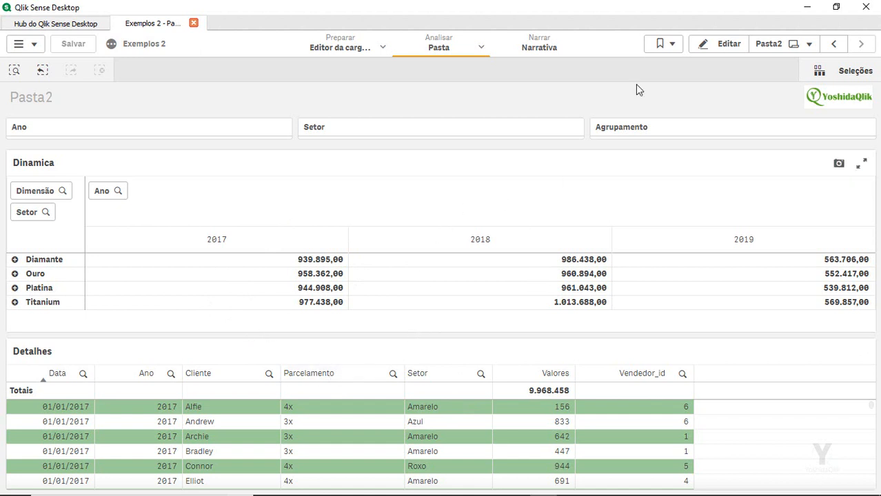
# Enter edit mode and shrink the Dinamica pivot and the Detalhes table
pyautogui.click(714, 49)
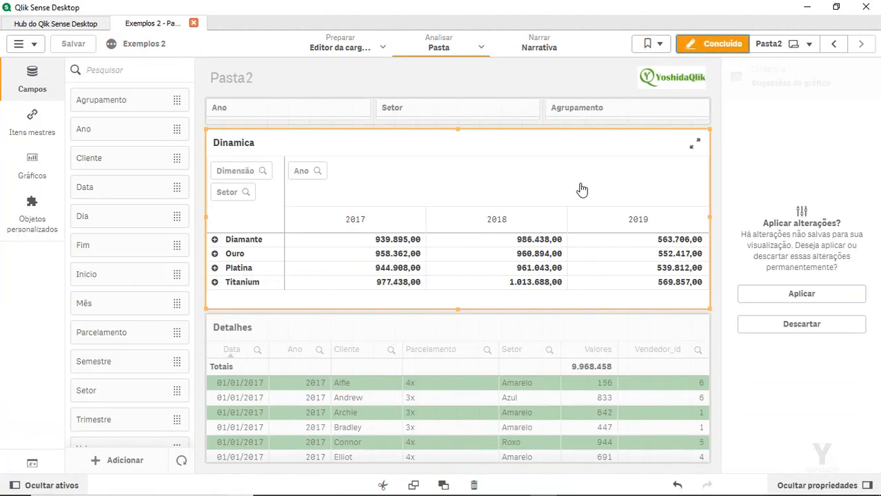
pyautogui.moveTo(708, 131); pyautogui.dragTo(688, 191)
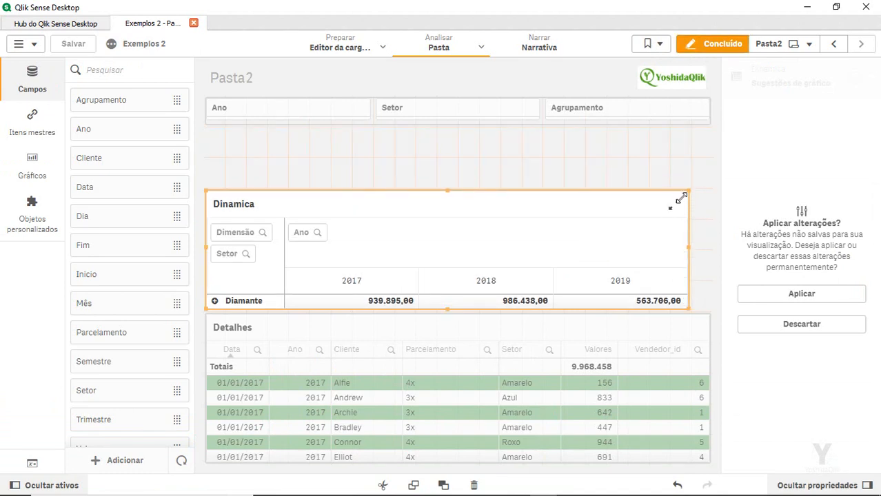
pyautogui.click(655, 379)
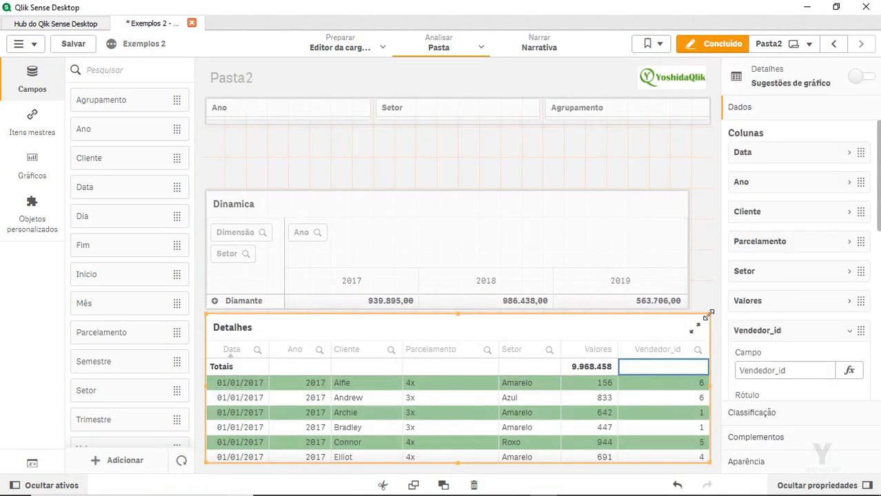
pyautogui.moveTo(709, 311); pyautogui.dragTo(572, 373)
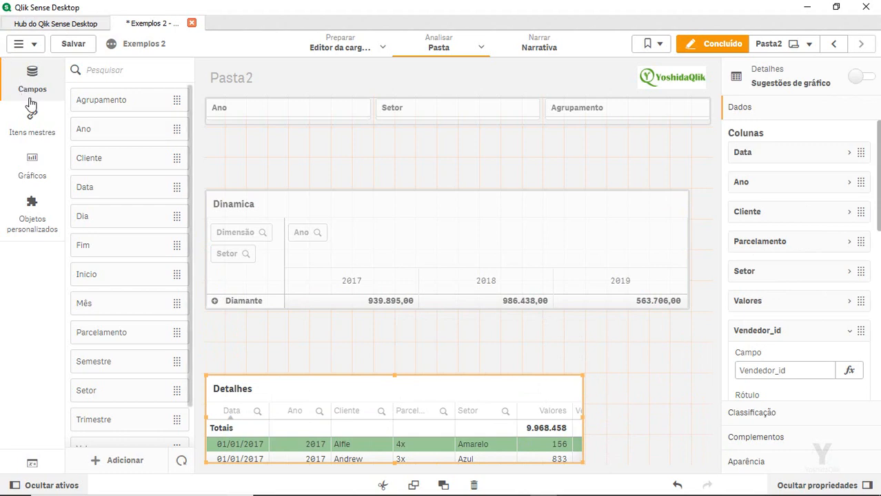
# Add a Contêiner with Dinamica and Detalhes as tabs, enlarged to fill the sheet, showing Dinamica
pyautogui.click(34, 179)
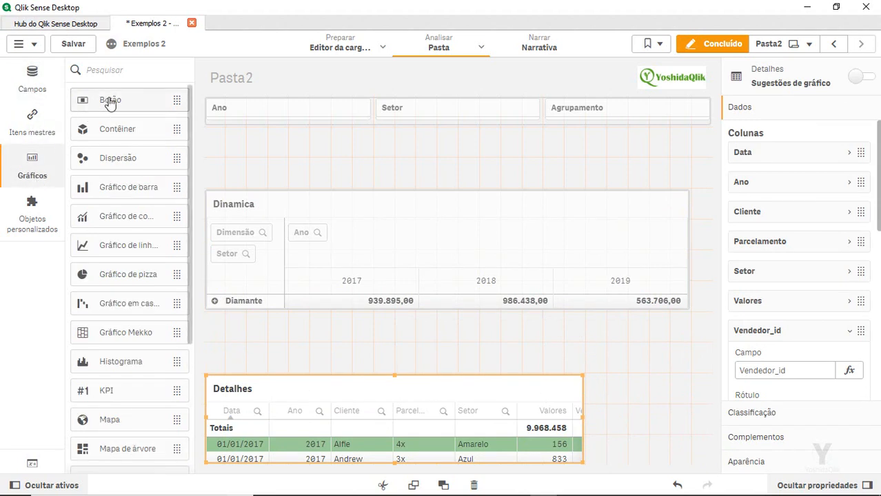
pyautogui.moveTo(112, 136); pyautogui.dragTo(294, 173)
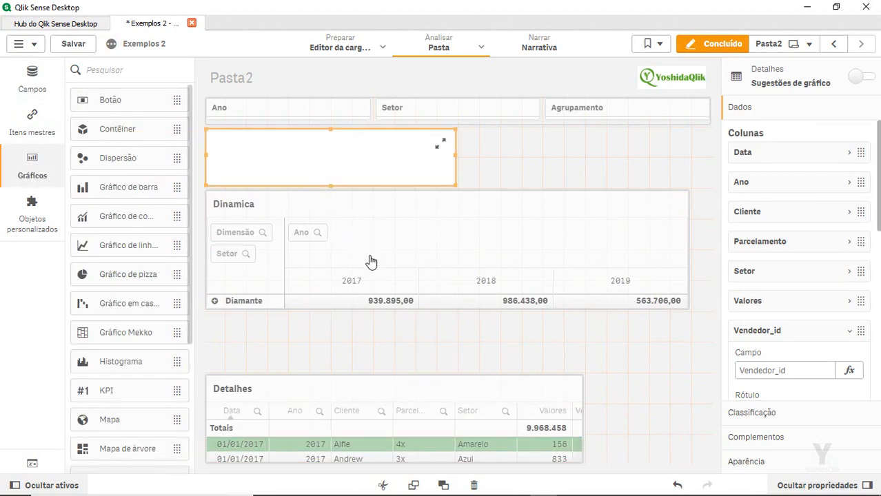
pyautogui.moveTo(350, 221); pyautogui.dragTo(336, 169)
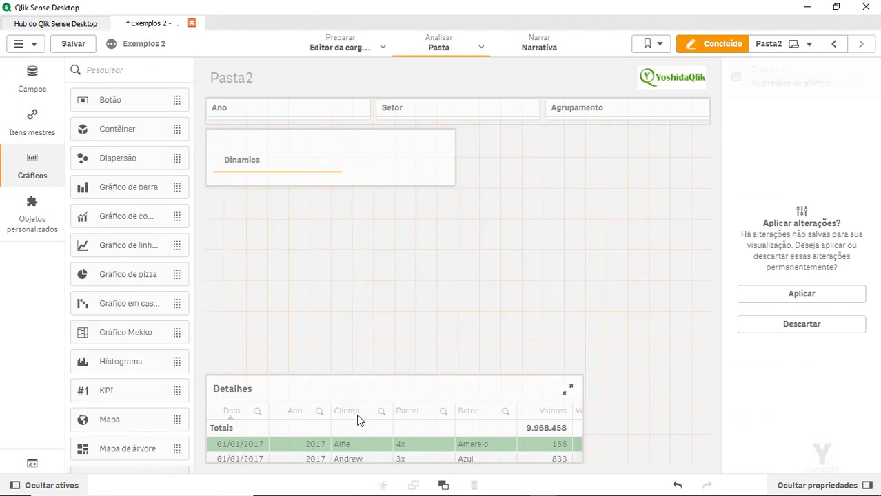
pyautogui.moveTo(392, 389); pyautogui.dragTo(352, 167)
pyautogui.click(439, 183)
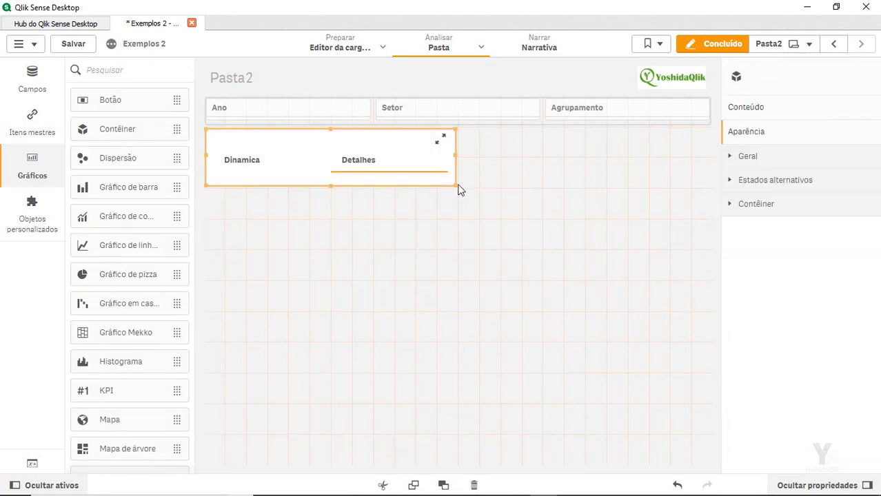
pyautogui.moveTo(591, 375); pyautogui.dragTo(711, 471)
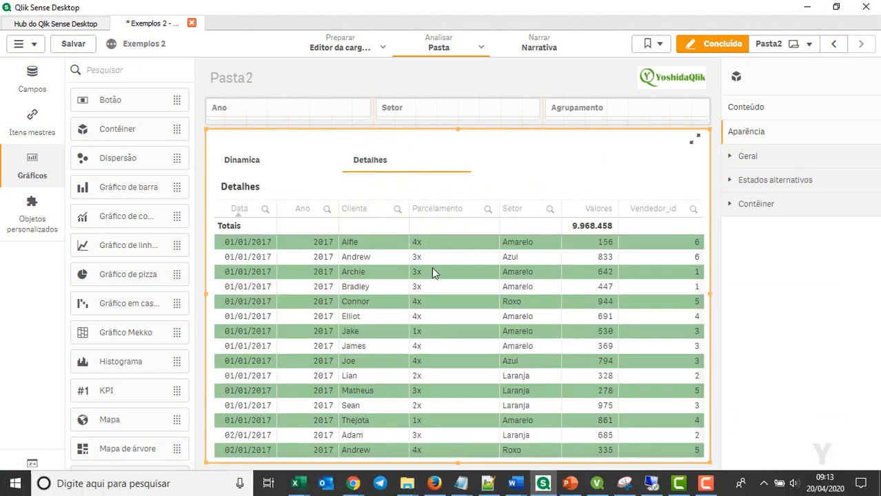
pyautogui.click(260, 165)
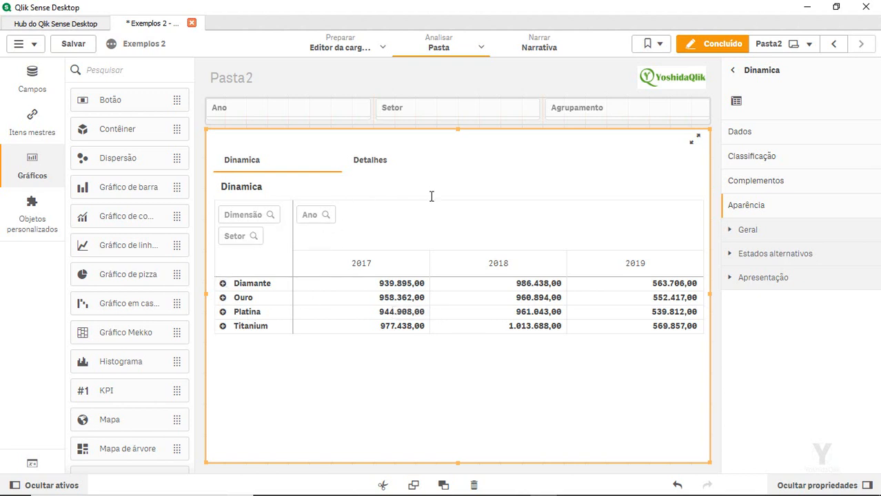
# Open the container's Conteúdo and expand the Dinamica item, which has label Dinamica and no show condition
pyautogui.click(742, 140)
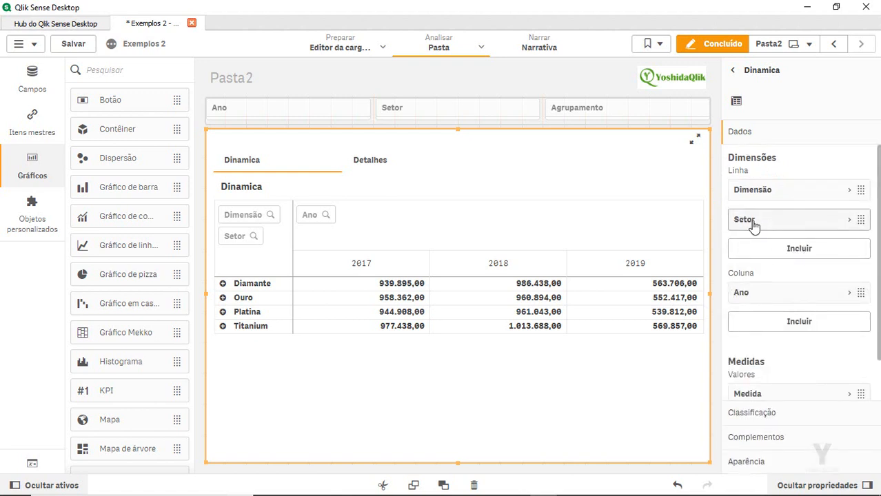
pyautogui.click(629, 146)
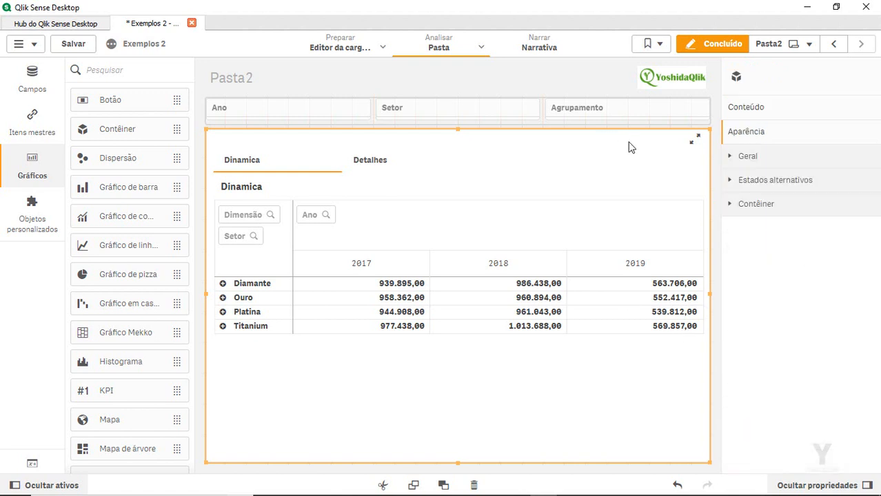
pyautogui.click(756, 204)
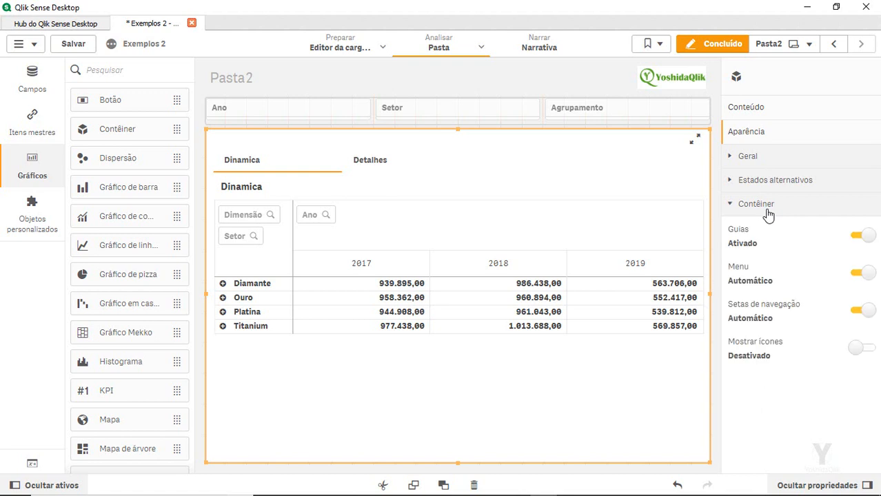
pyautogui.click(780, 110)
pyautogui.click(776, 142)
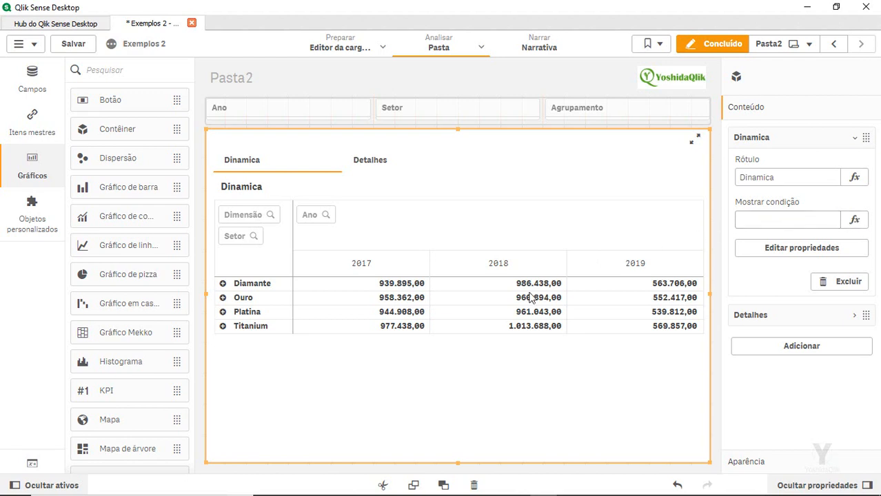
# In Dinamica's show condition editor, enter GetSelectedCount(Agrupamento)+ and append a copy of it
pyautogui.click(856, 220)
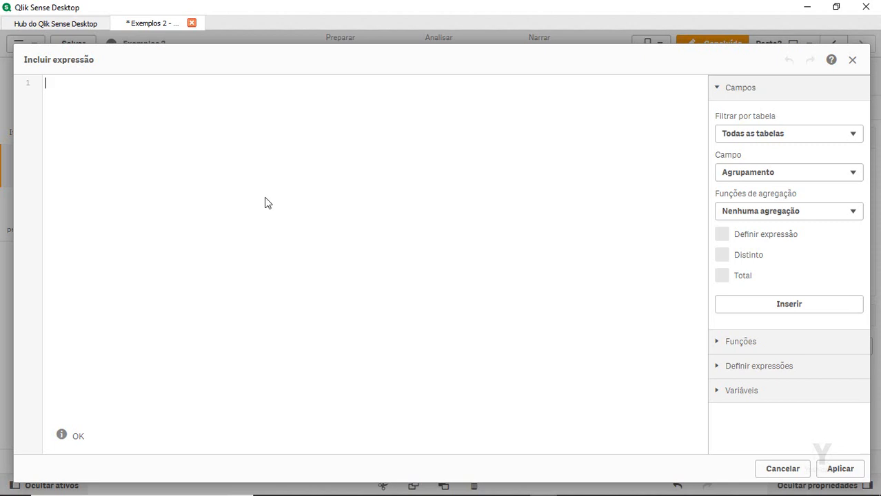
pyautogui.write('getse')
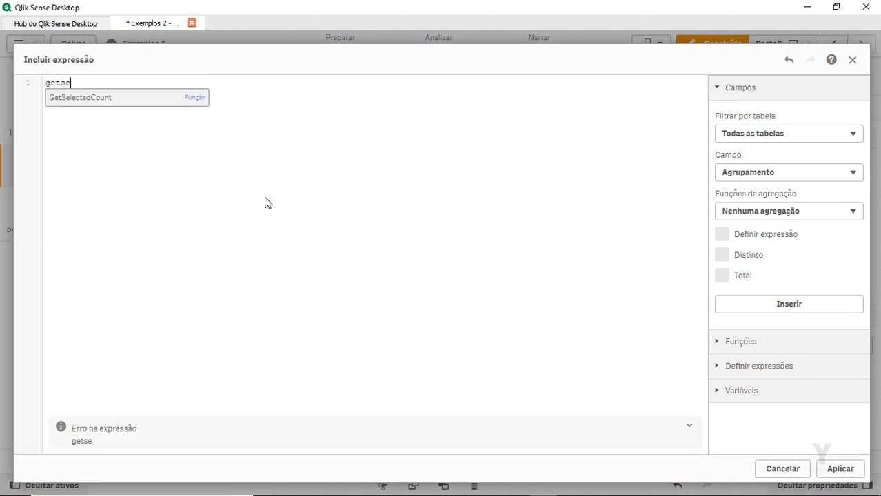
pyautogui.press('Return')
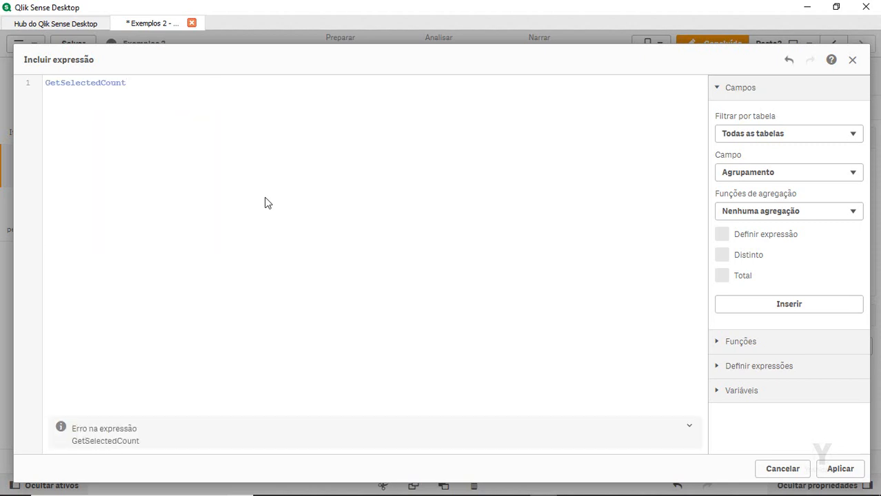
pyautogui.write('ag')
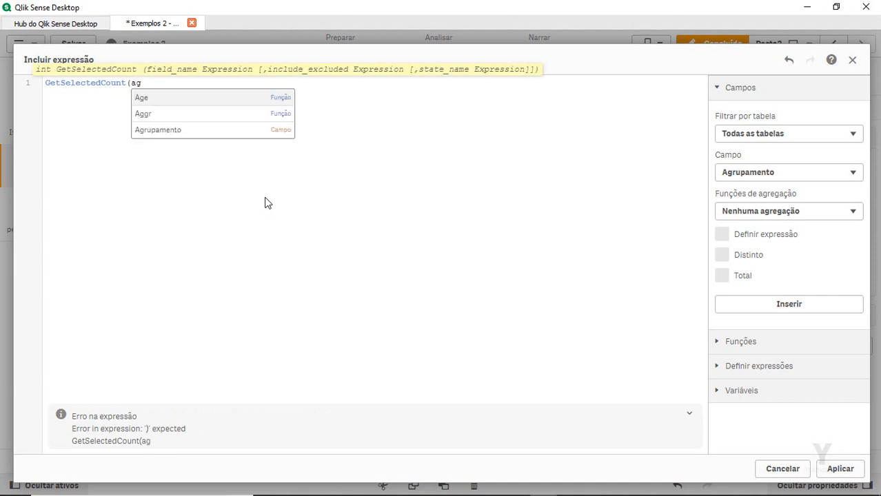
pyautogui.press('Down')
pyautogui.press('Return')
pyautogui.write(')+')
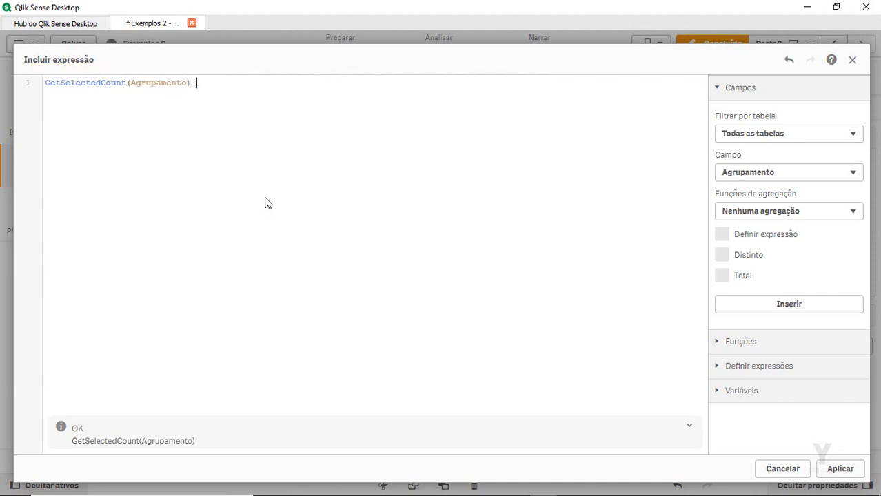
pyautogui.hotkey('ctrl', 'a')
pyautogui.hotkey('ctrl', 'c')
pyautogui.press('End')
pyautogui.hotkey('ctrl', 'v')
# Change the repeated field names so the three GetSelectedCount terms count Agrupamento, Setor and Ano
pyautogui.doubleClick(324, 83)
pyautogui.write('Se')
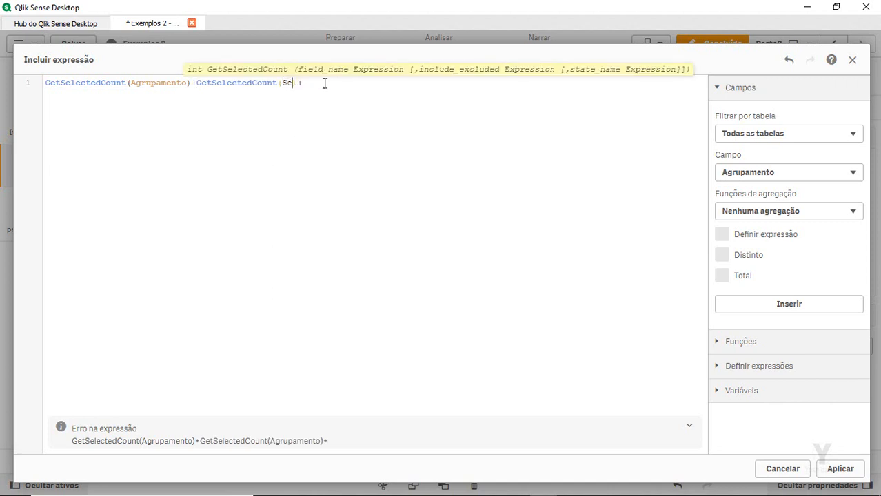
pyautogui.press('Down')
pyautogui.press('Down')
pyautogui.press('Down')
pyautogui.press('Down')
pyautogui.press('Down')
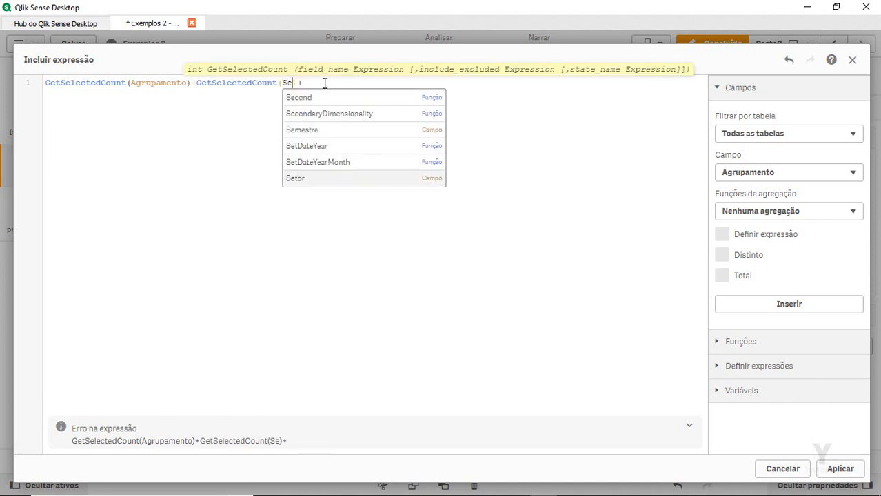
pyautogui.press('Return')
pyautogui.hotkey('shift', 'Left')
pyautogui.hotkey('shift', 'Left')
pyautogui.hotkey('shift', 'Left')
pyautogui.hotkey('shift', 'Left')
pyautogui.hotkey('shift', 'Left')
pyautogui.hotkey('shift', 'Left')
pyautogui.hotkey('shift', 'Left')
pyautogui.hotkey('shift', 'Left')
pyautogui.hotkey('shift', 'Left')
pyautogui.hotkey('shift', 'Left')
pyautogui.hotkey('shift', 'Left')
pyautogui.hotkey('shift', 'Left')
pyautogui.hotkey('shift', 'Left')
pyautogui.hotkey('shift', 'Left')
pyautogui.hotkey('shift', 'Left')
pyautogui.hotkey('shift', 'Left')
pyautogui.hotkey('shift', 'Left')
pyautogui.hotkey('shift', 'Left')
pyautogui.hotkey('shift', 'Left')
pyautogui.hotkey('shift', 'Left')
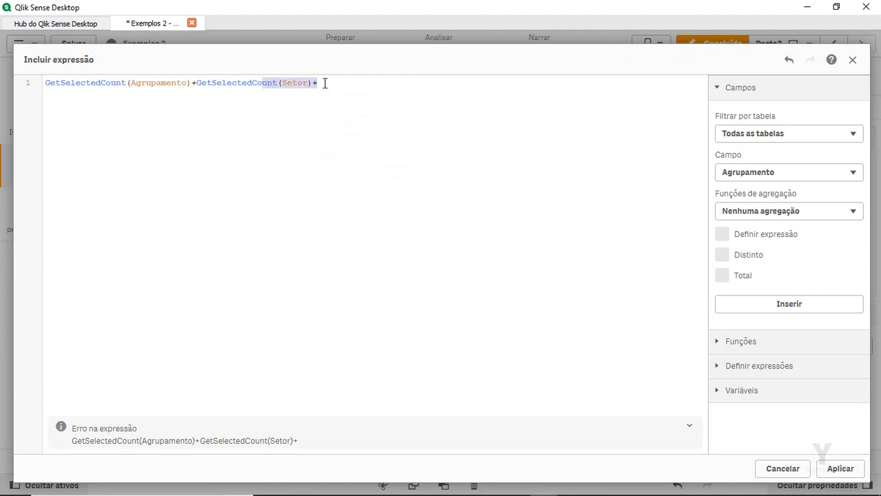
pyautogui.hotkey('ctrl', 'c')
pyautogui.press('End')
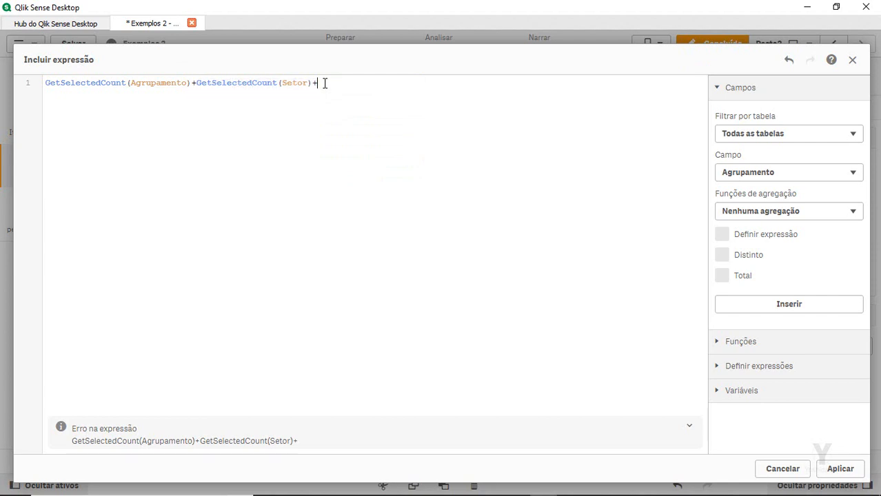
pyautogui.hotkey('ctrl', 'v')
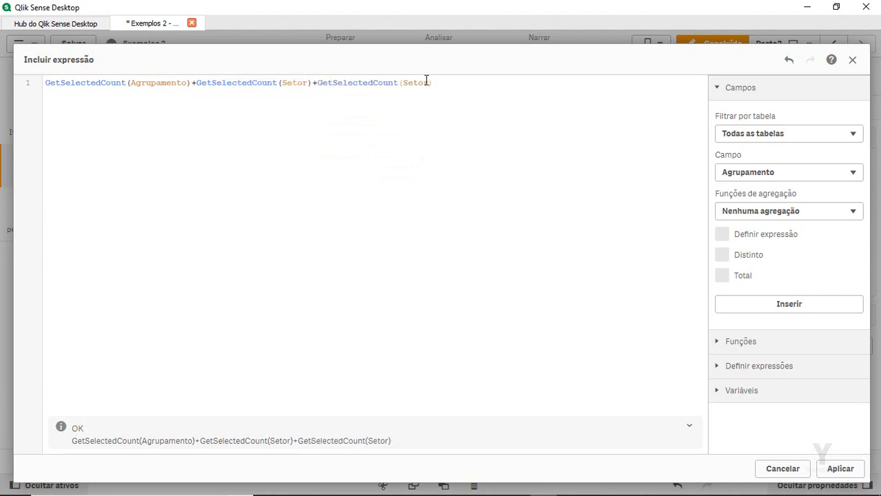
pyautogui.doubleClick(416, 83)
pyautogui.write('Ano')
pyautogui.write('If')
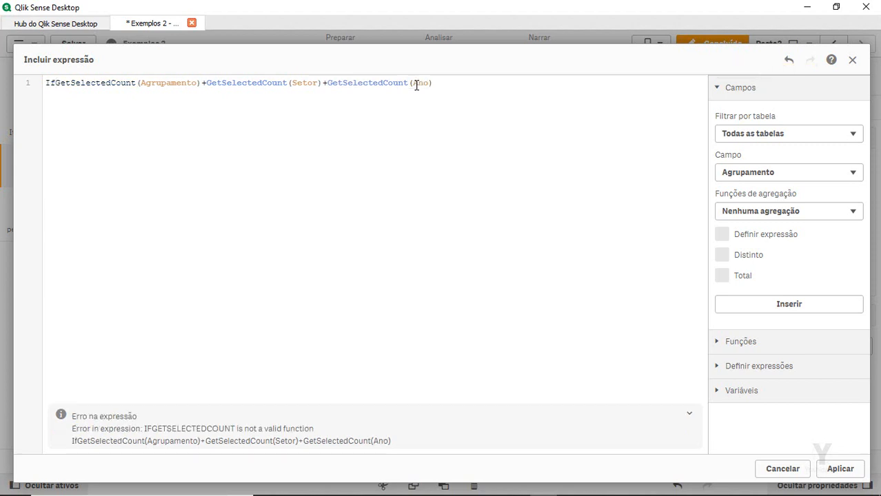
pyautogui.write('(')
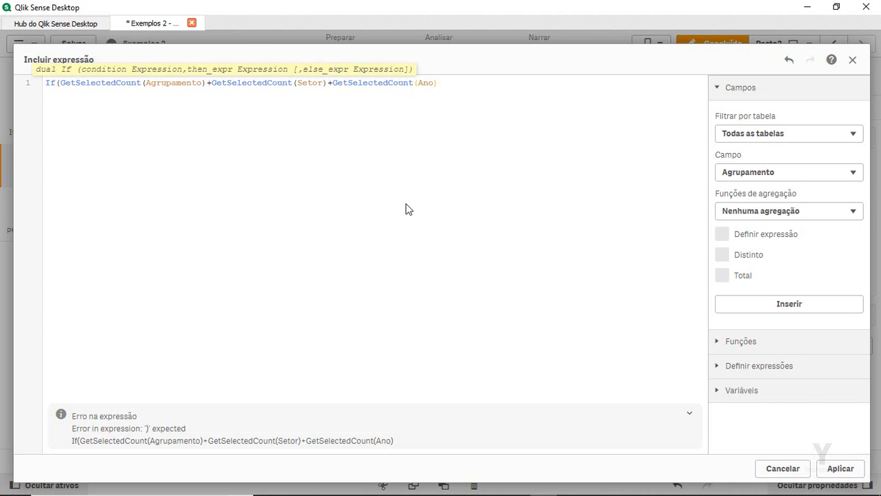
pyautogui.write('2')
# Remove the stray If, wrap the sum in parentheses and make it end with <2
pyautogui.press('Home')
pyautogui.press('Delete')
pyautogui.press('Delete')
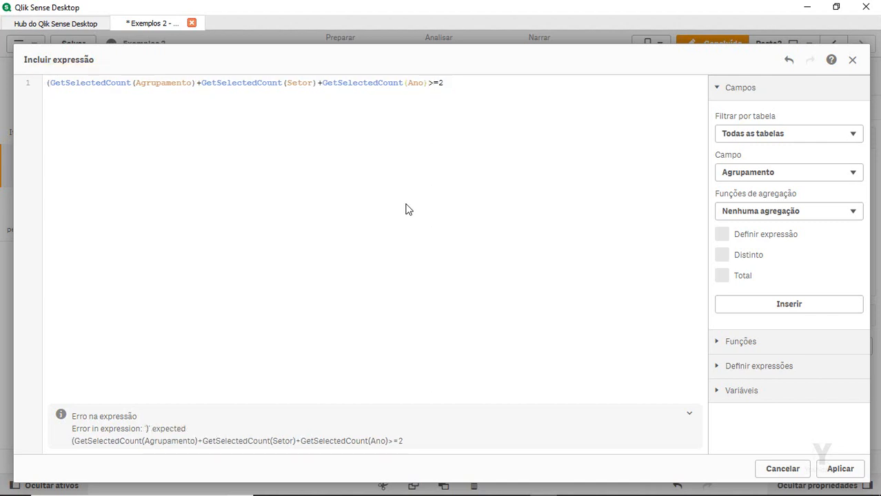
pyautogui.write(')<')
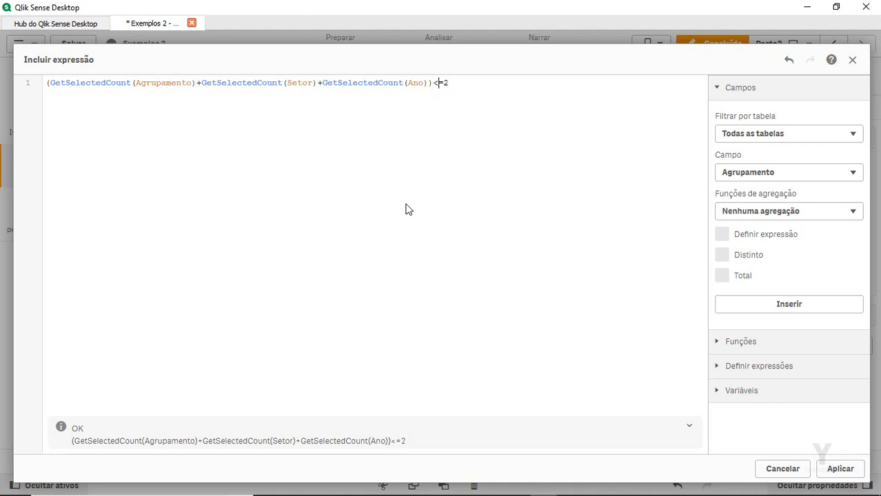
pyautogui.press('Delete')
pyautogui.hotkey('ctrl', 'a')
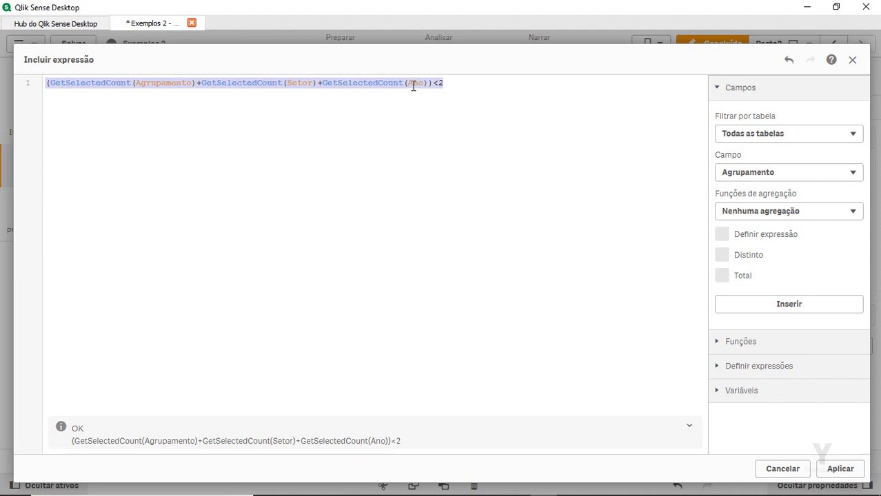
pyautogui.click(387, 170)
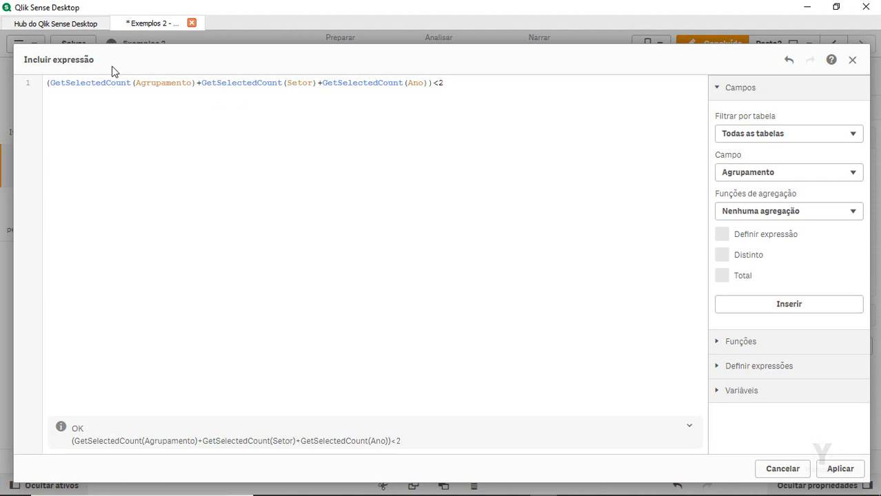
pyautogui.click(49, 83)
# Wrap the Agrupamento count as if(GetSelectedCount(Agrupamento)>0,1,0) on its own indented line
pyautogui.press('Return')
pyautogui.press('Return')
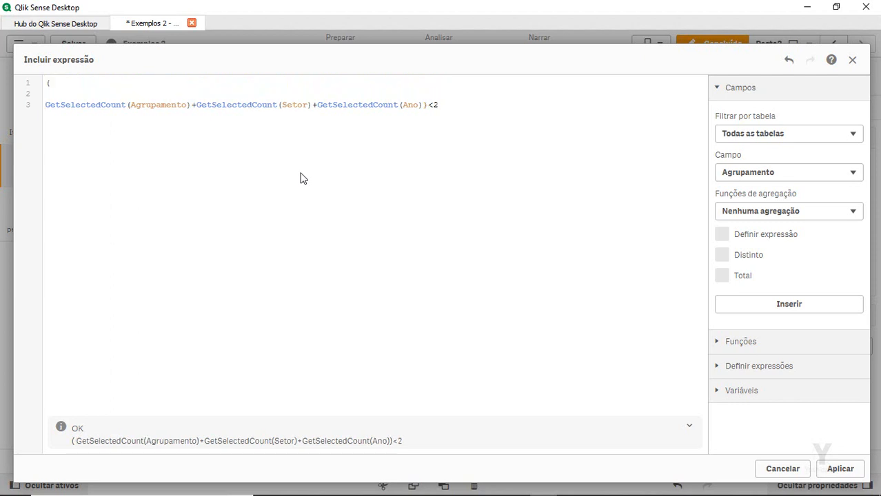
pyautogui.press('Tab')
pyautogui.write('if(')
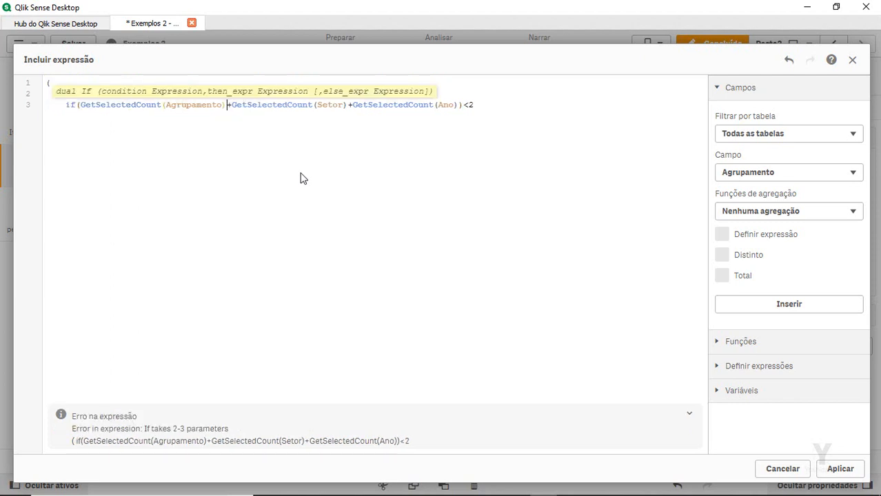
pyautogui.write('>0,1')
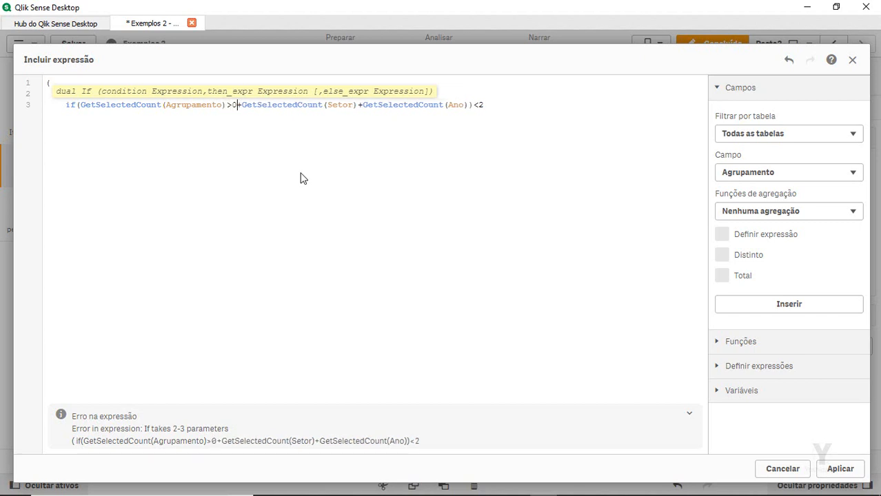
pyautogui.write(',0)')
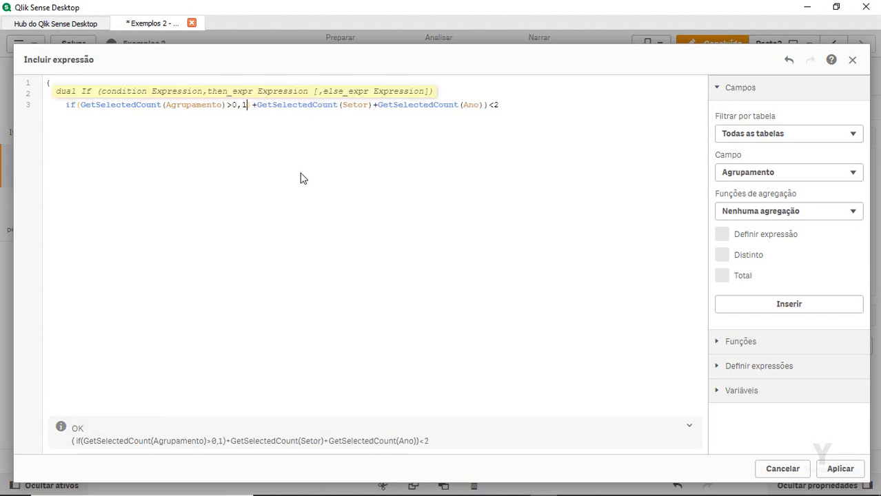
pyautogui.hotkey('shift', 'Home')
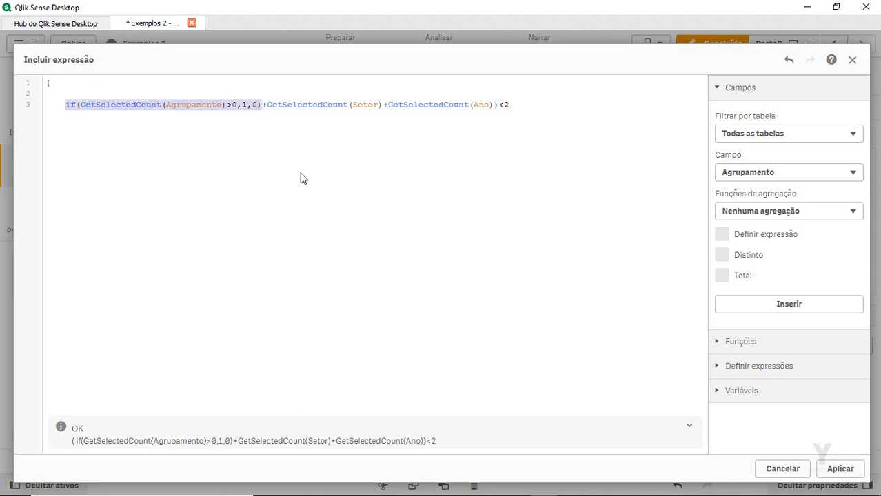
pyautogui.write('c')
pyautogui.hotkey('ctrl', 'z')
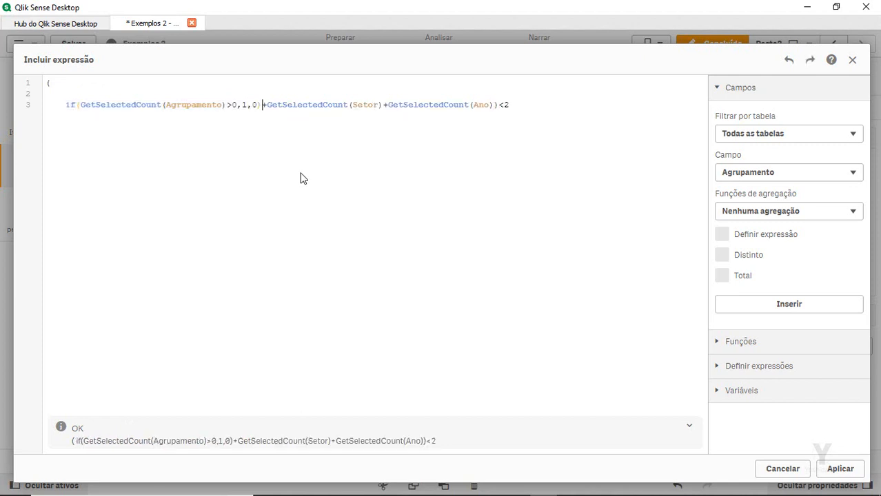
# Add two more copies of the if term on new lines, moving <2 onto its own line
pyautogui.press('Return')
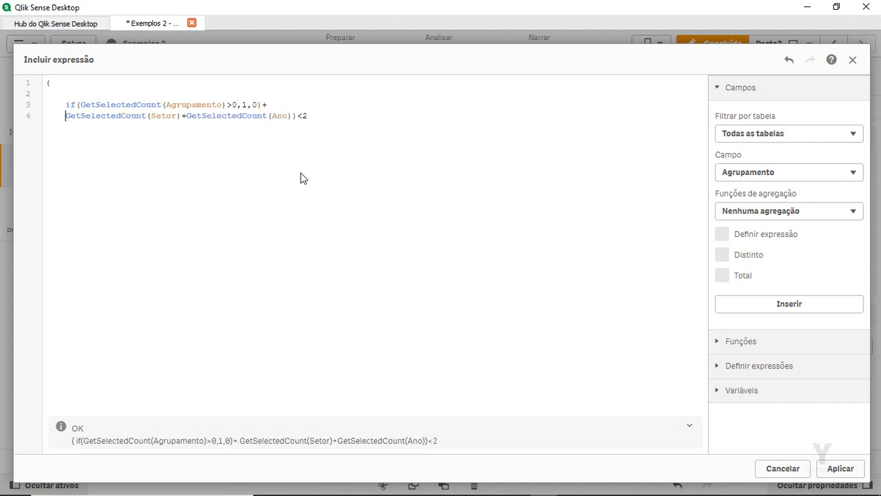
pyautogui.hotkey('ctrl', 'v')
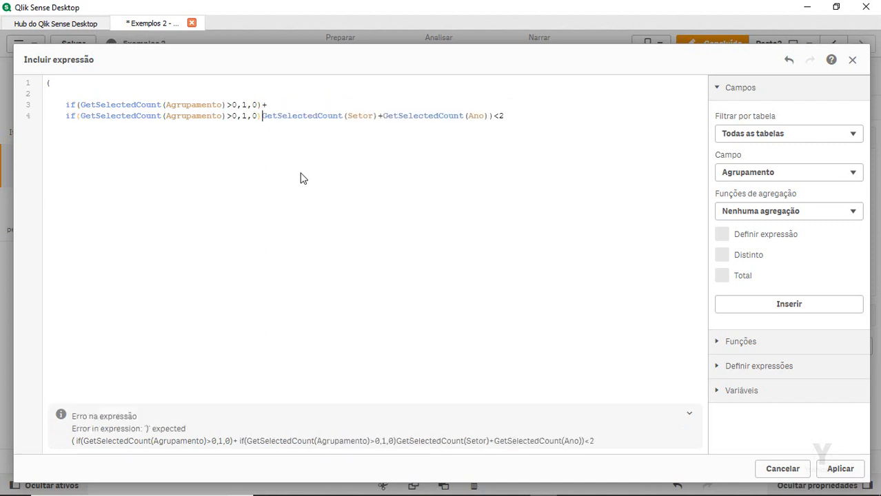
pyautogui.write('+')
pyautogui.press('Return')
pyautogui.hotkey('ctrl', 'v')
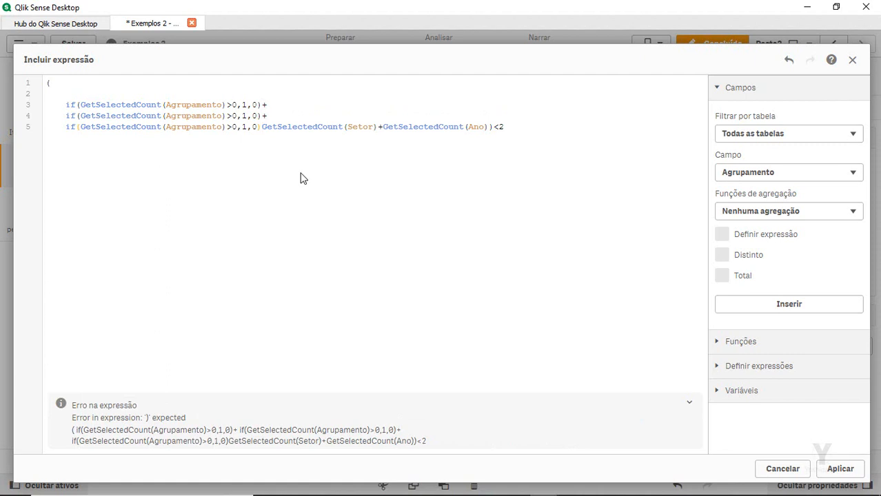
pyautogui.click(487, 127)
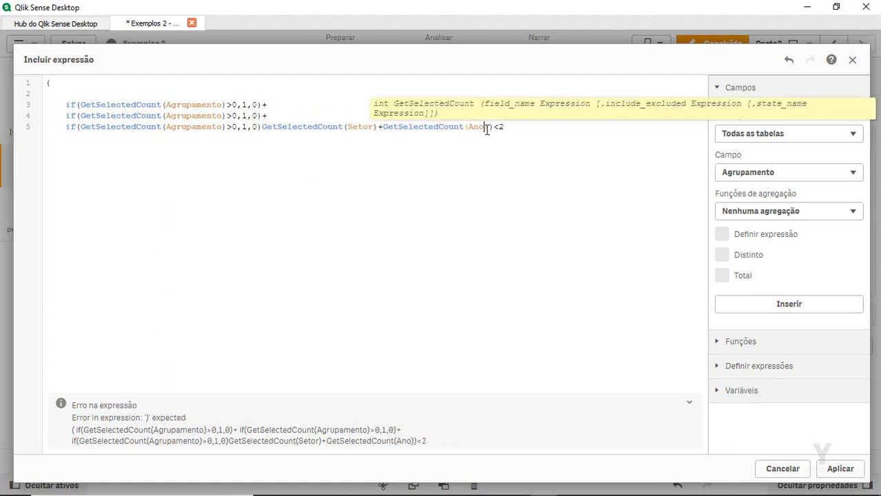
pyautogui.press('Return')
pyautogui.write(')<2')
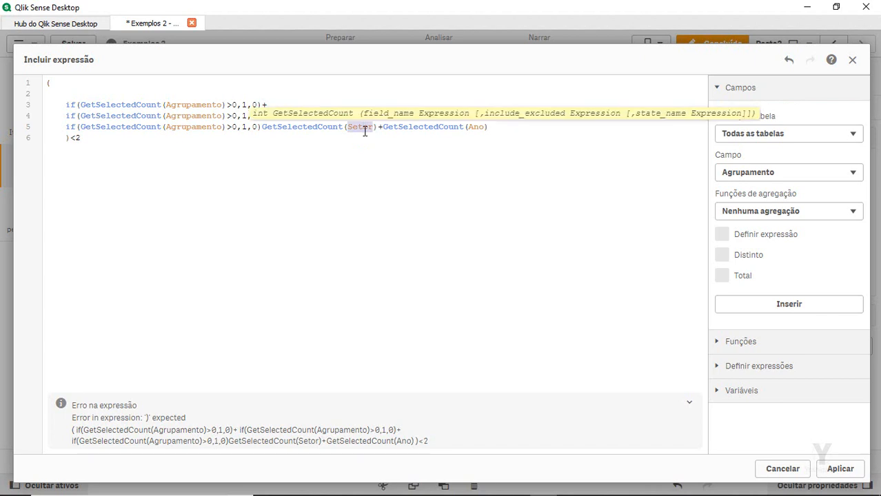
# Make the copied if terms count Setor and Ano, and delete the leftover GetSelectedCount terms
pyautogui.doubleClick(198, 116)
pyautogui.hotkey('ctrl', 'v')
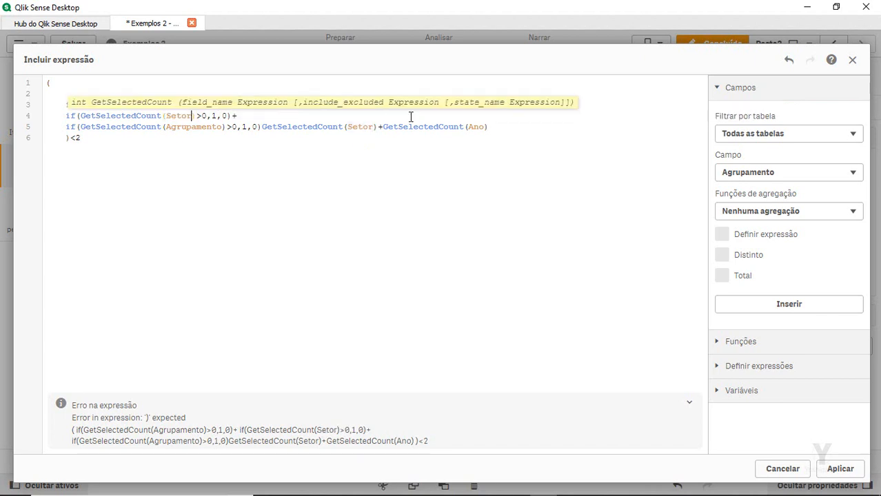
pyautogui.doubleClick(478, 127)
pyautogui.hotkey('ctrl', 'c')
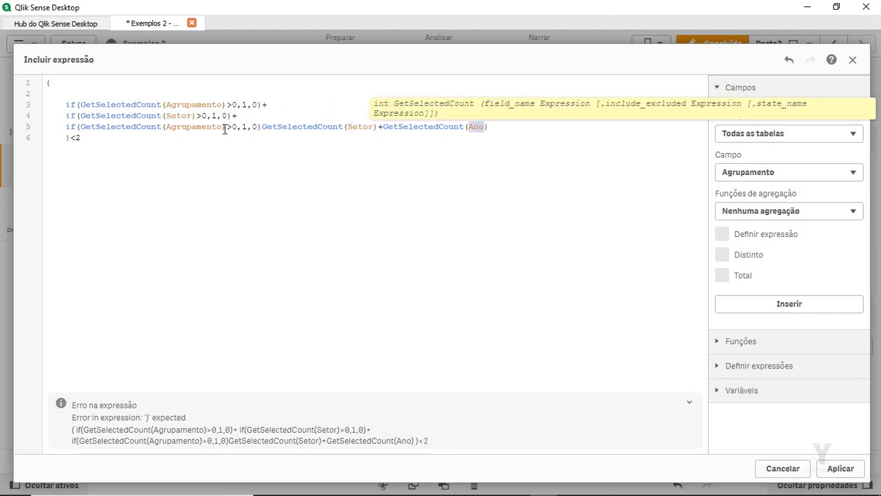
pyautogui.doubleClick(216, 127)
pyautogui.hotkey('ctrl', 'v')
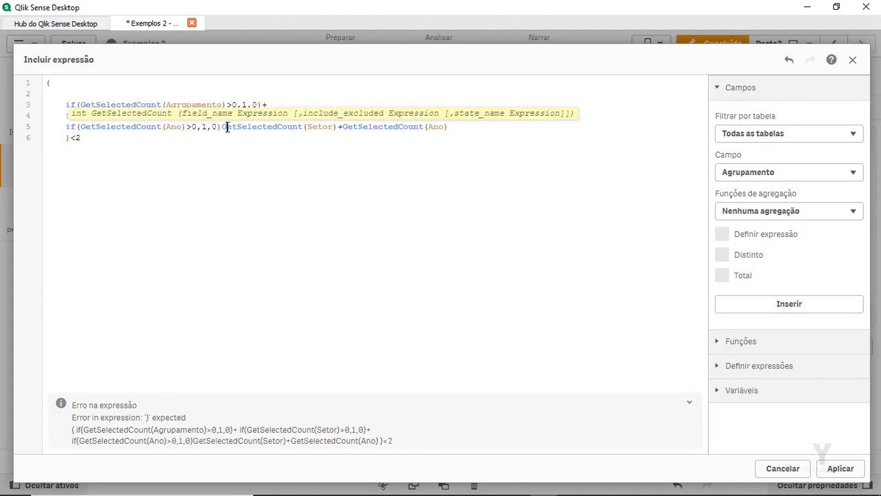
pyautogui.hotkey('shift', 'End')
pyautogui.press('Delete')
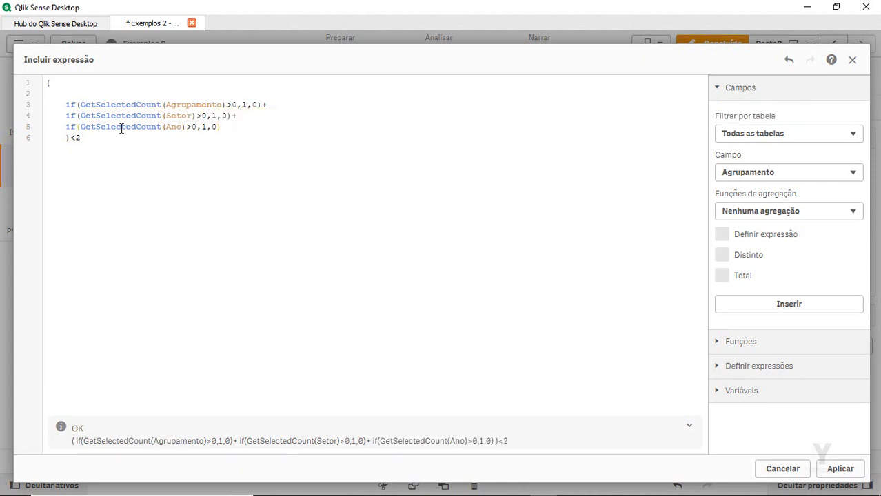
pyautogui.press('BackSpace')
pyautogui.press('BackSpace')
pyautogui.press('BackSpace')
pyautogui.press('BackSpace')
# Put ')' before <2 on the last line, check the Setor and Ano fields, and select the expression
pyautogui.write(')')
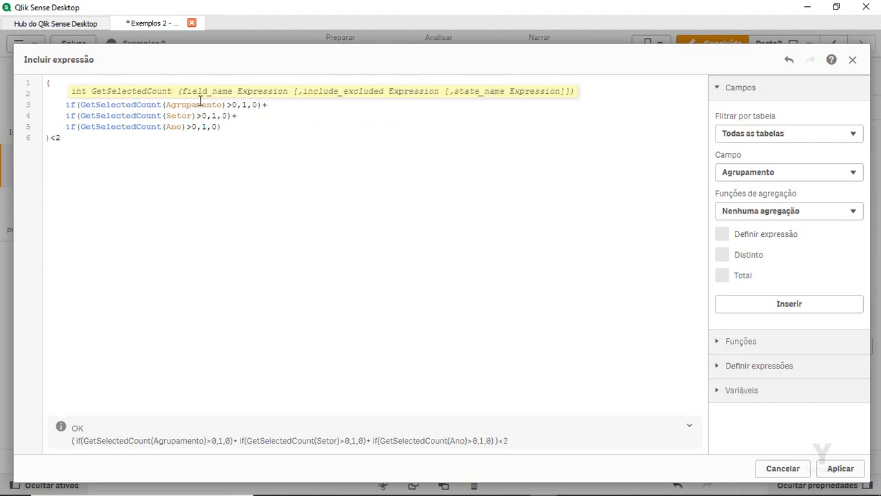
pyautogui.doubleClick(180, 118)
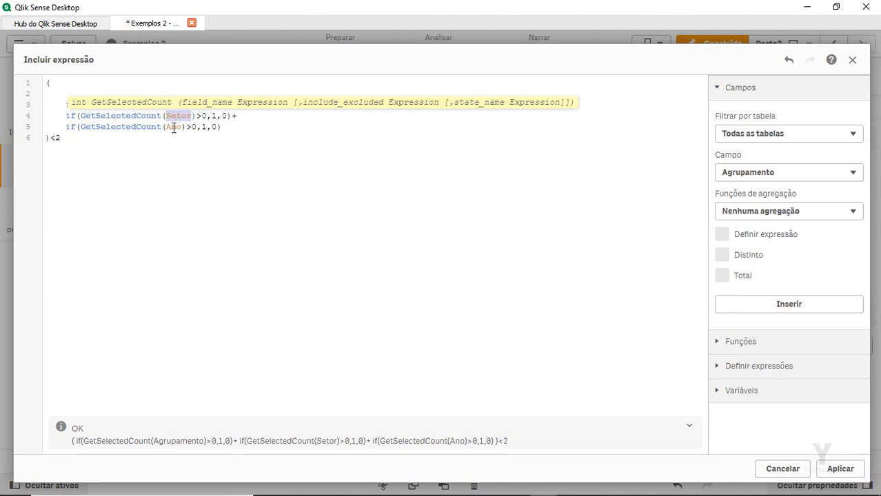
pyautogui.doubleClick(173, 128)
pyautogui.click(212, 138)
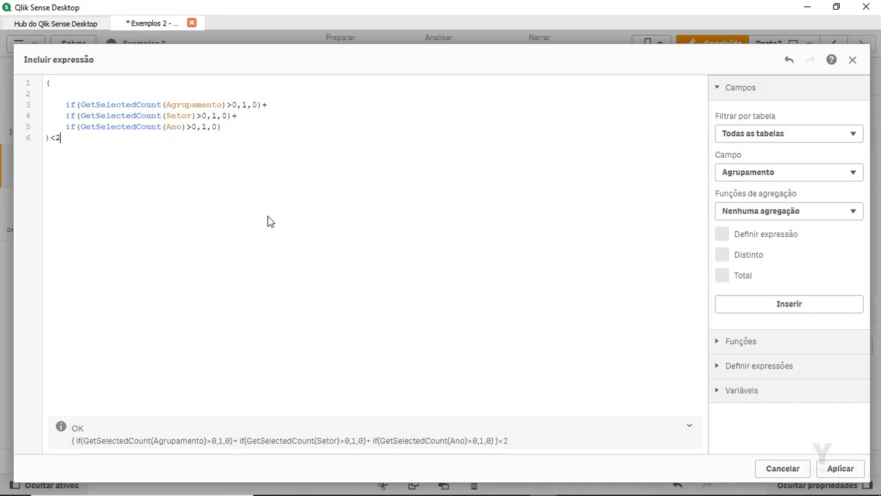
pyautogui.hotkey('ctrl', 'a')
pyautogui.hotkey('ctrl', 'c')
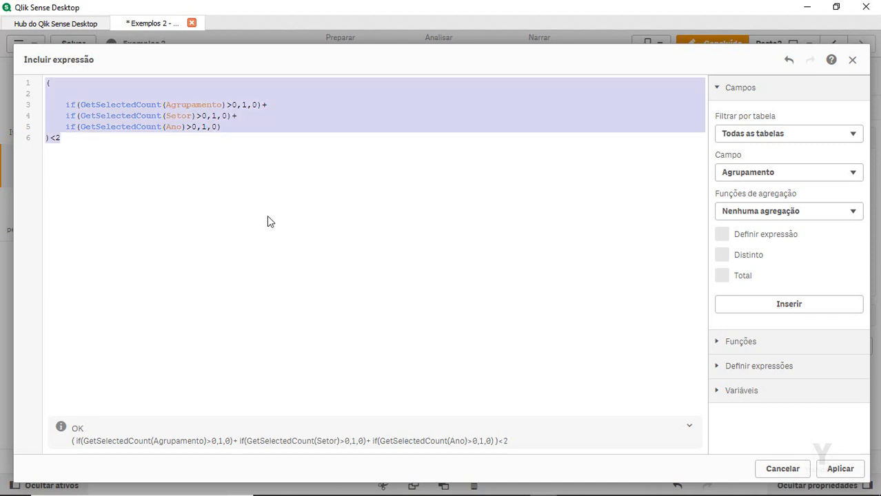
# Apply the <2 condition to Dinamica, then paste it as Detalhes' show condition changed to >=2
pyautogui.click(841, 469)
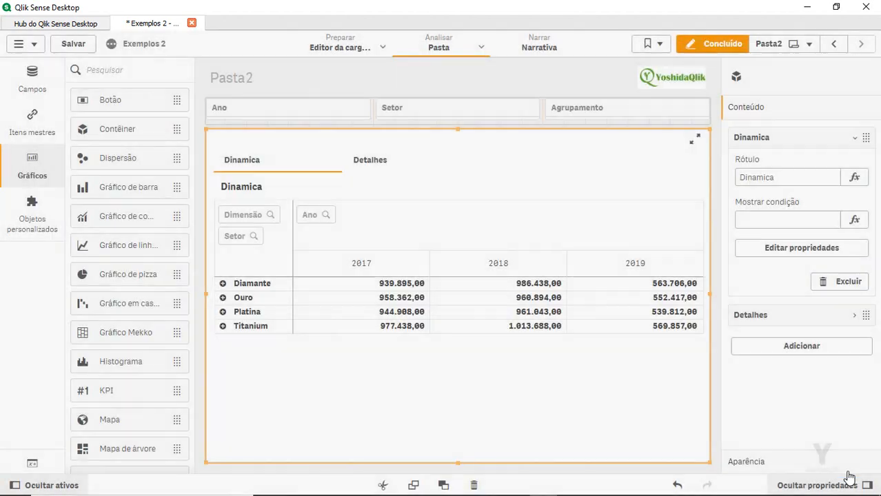
pyautogui.click(370, 165)
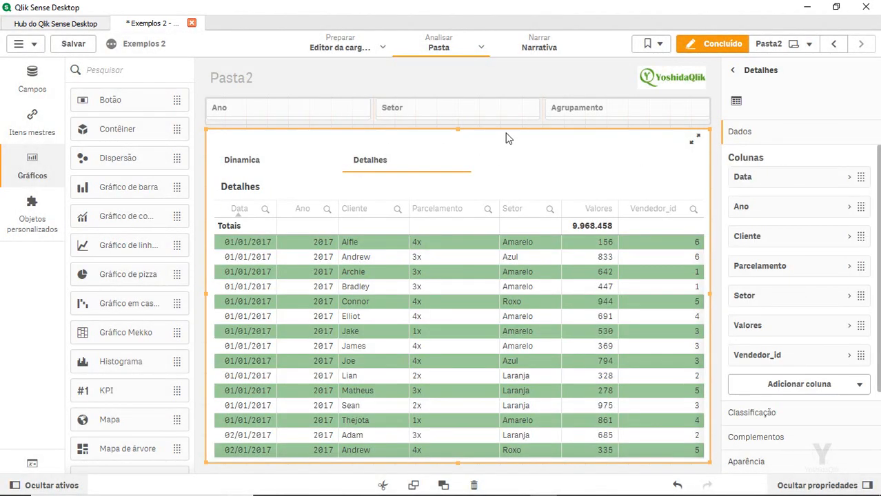
pyautogui.click(619, 182)
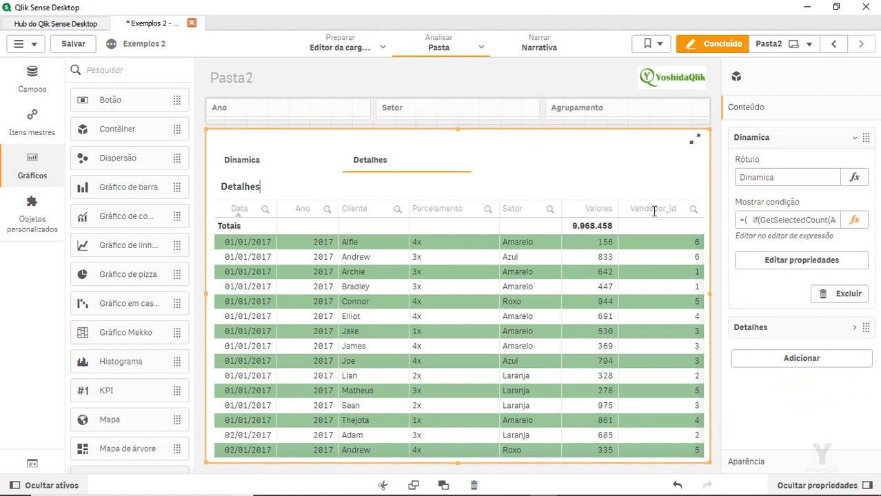
pyautogui.click(767, 330)
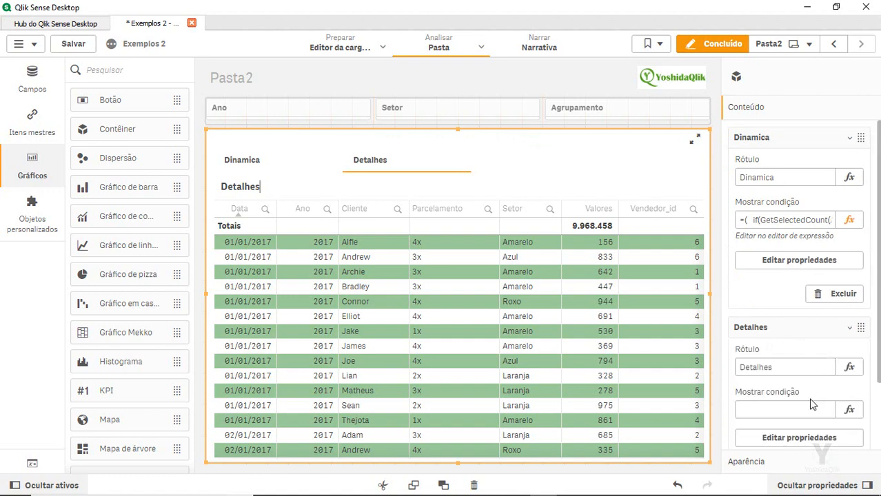
pyautogui.click(849, 409)
pyautogui.hotkey('ctrl', 'v')
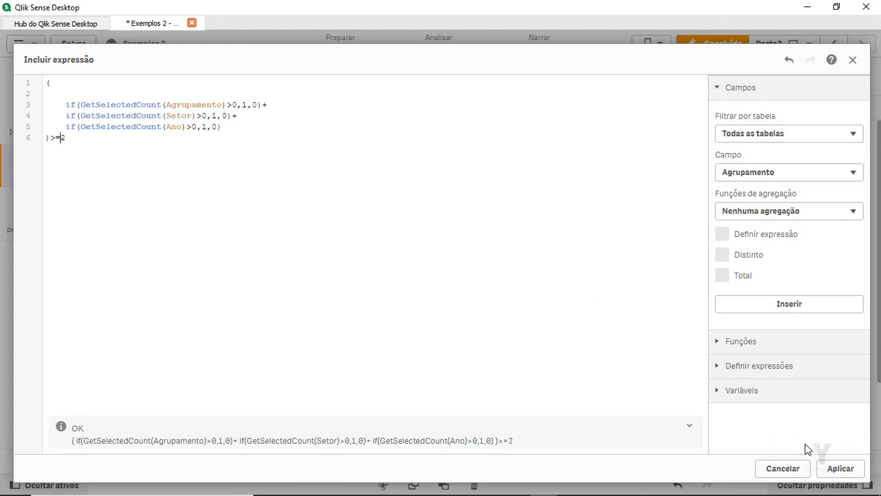
pyautogui.click(836, 469)
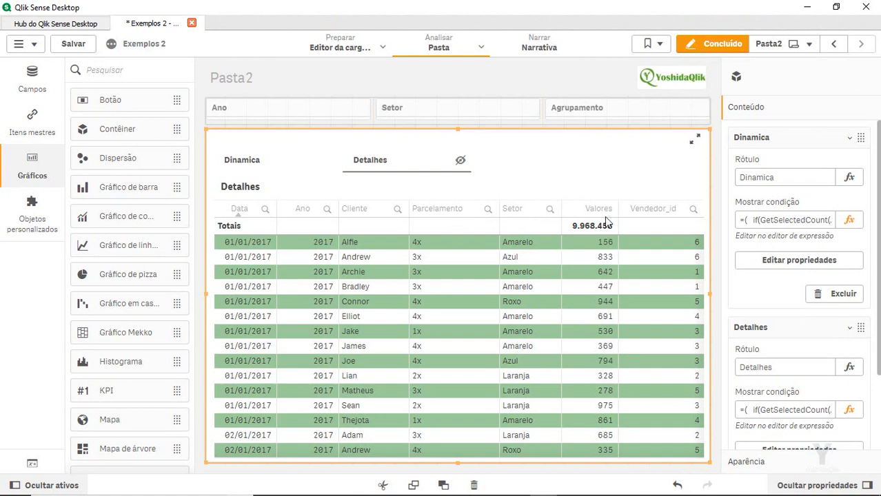
# Collapse the Conteúdo items, switch Guias off in Aparência > Contêiner, and exit editing with Concluído
pyautogui.click(757, 138)
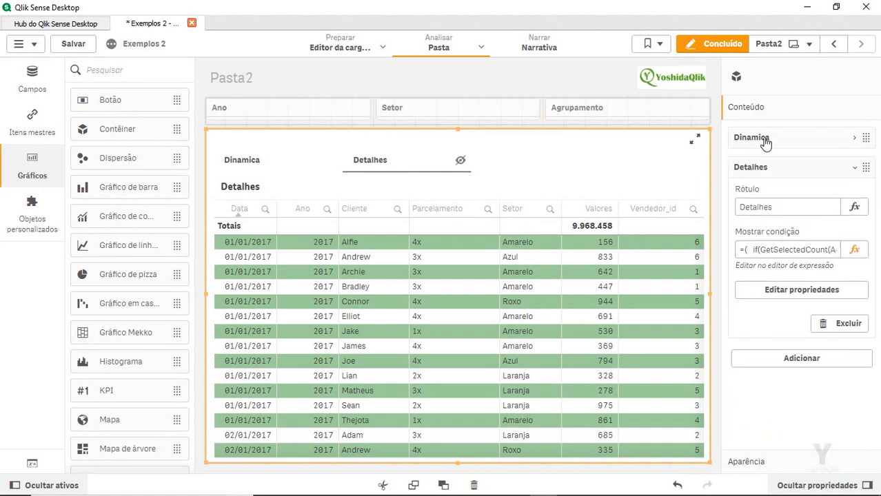
pyautogui.click(780, 172)
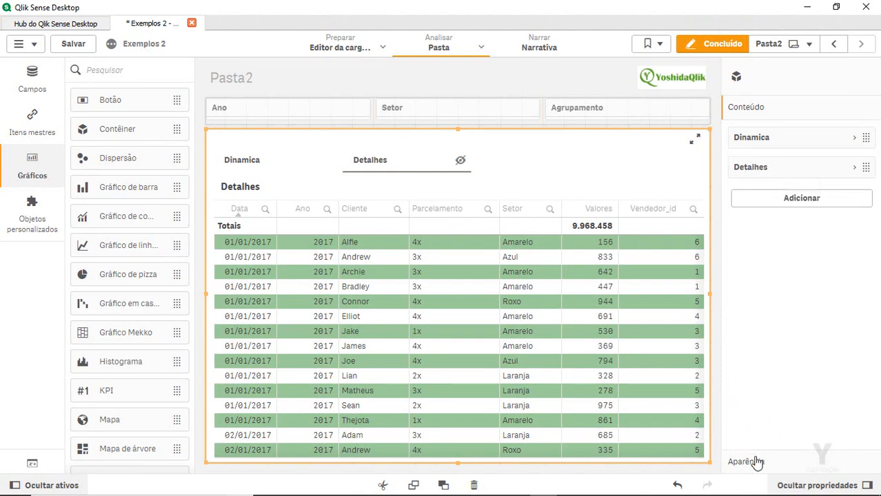
pyautogui.click(754, 462)
pyautogui.click(860, 238)
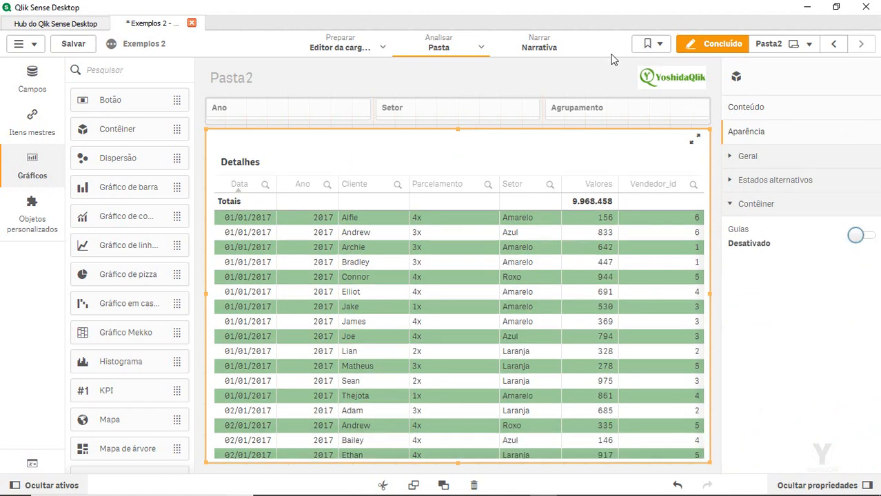
pyautogui.click(724, 43)
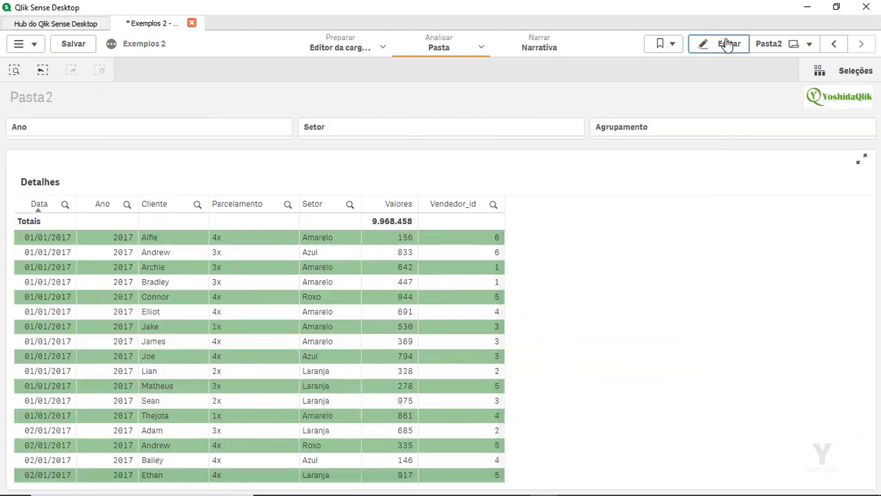
# Save the app, reload it with F5, and expand the Diamante row
pyautogui.click(75, 44)
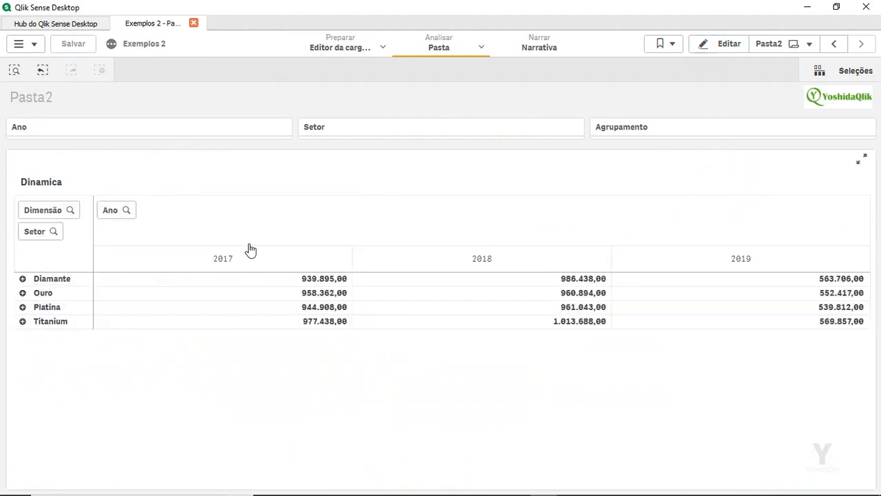
pyautogui.press('F5')
pyautogui.click(23, 279)
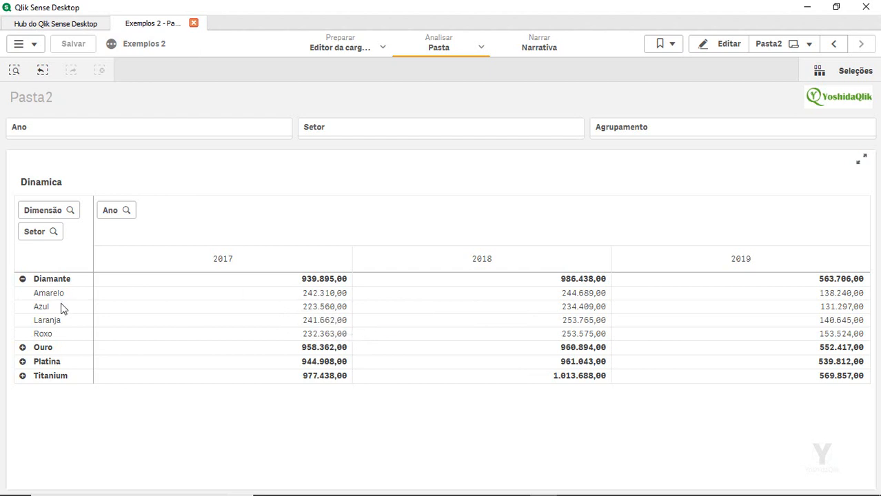
# Select Ano 2017, Agrupamento Diamante and Setor Roxo, then clear all selections to see Dinamica return
pyautogui.click(225, 266)
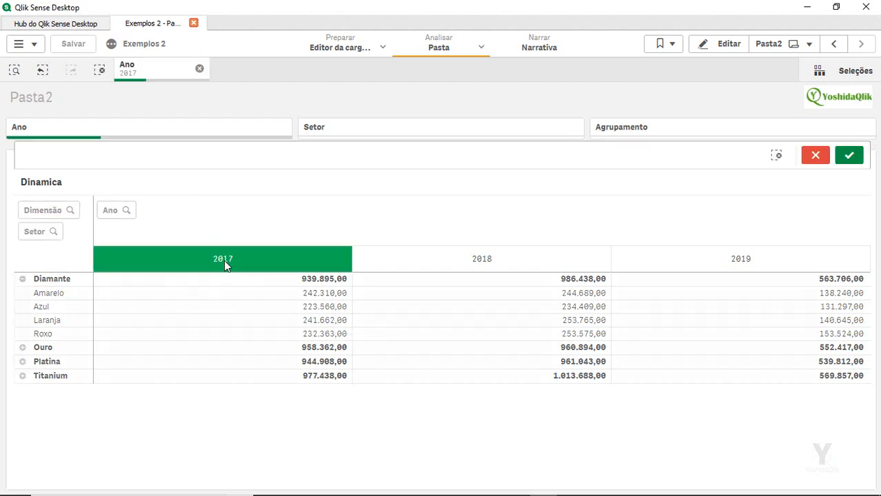
pyautogui.click(849, 155)
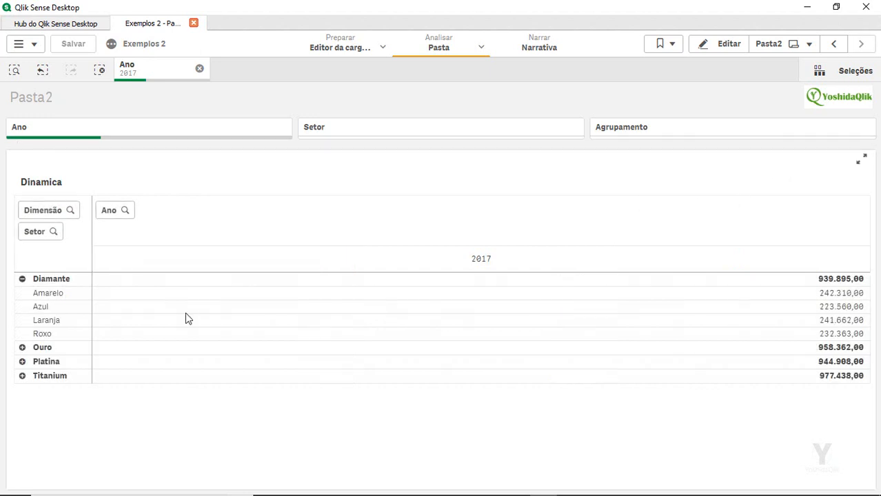
pyautogui.click(46, 279)
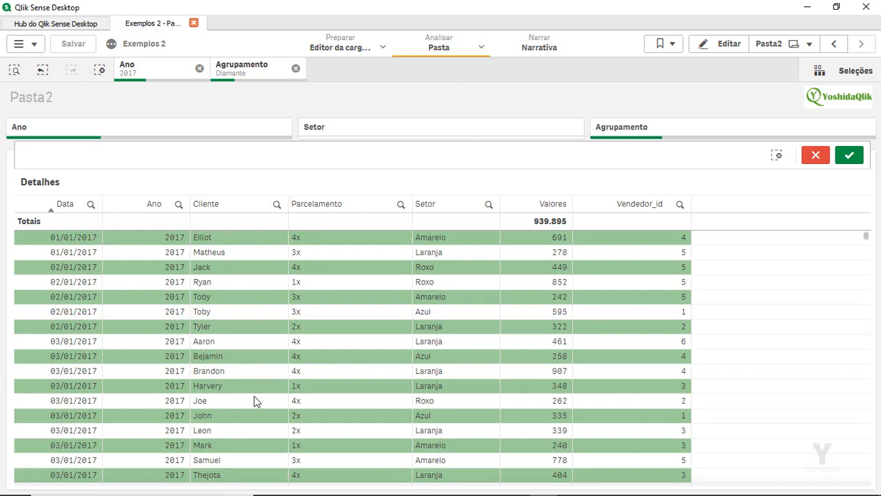
pyautogui.click(488, 205)
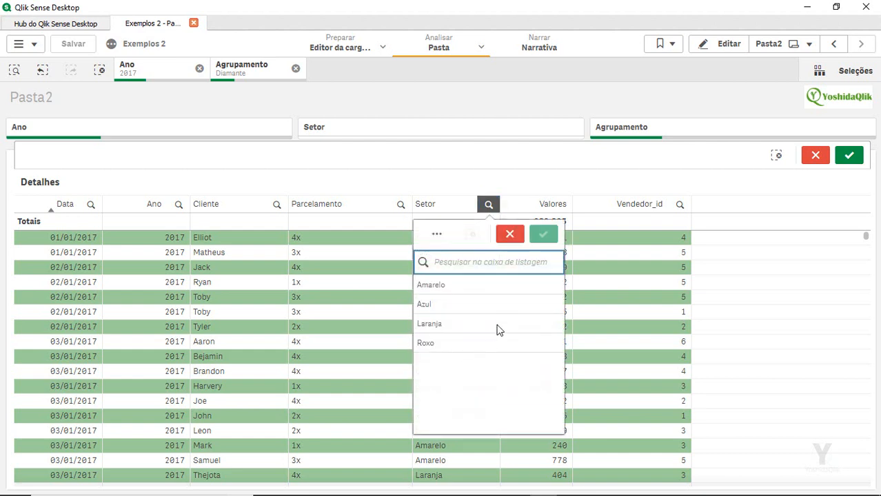
pyautogui.click(441, 344)
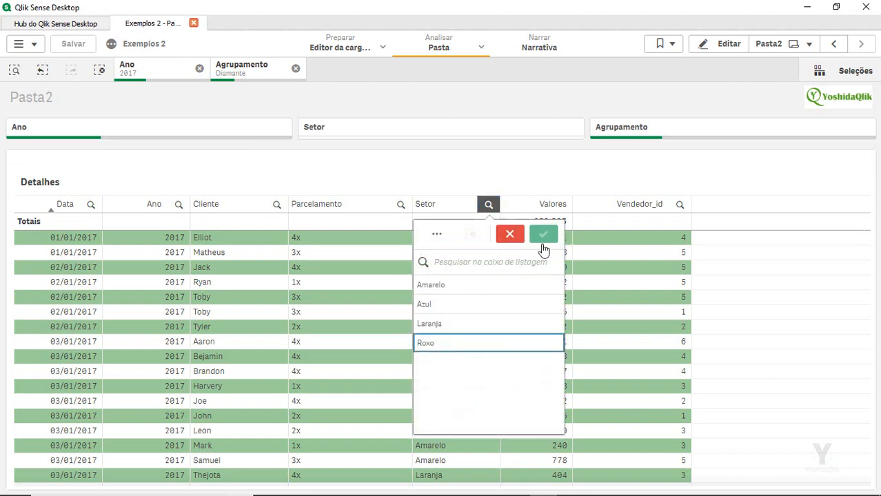
pyautogui.click(445, 345)
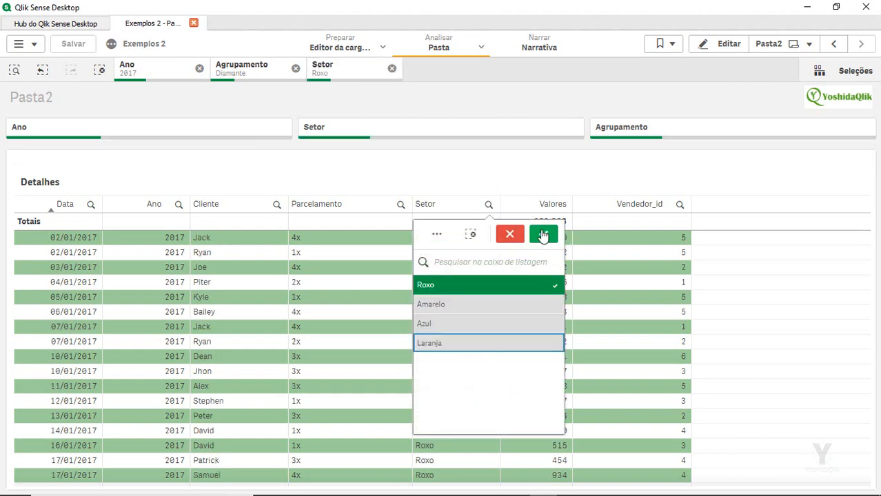
pyautogui.click(543, 234)
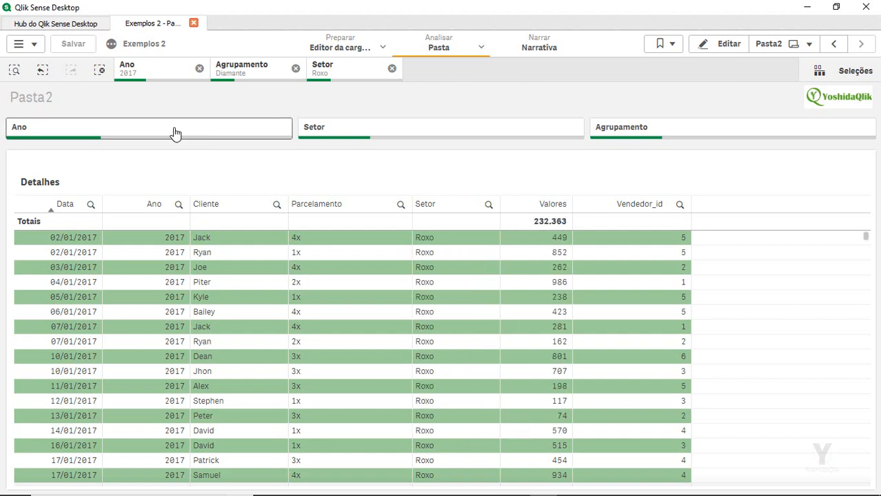
pyautogui.click(100, 71)
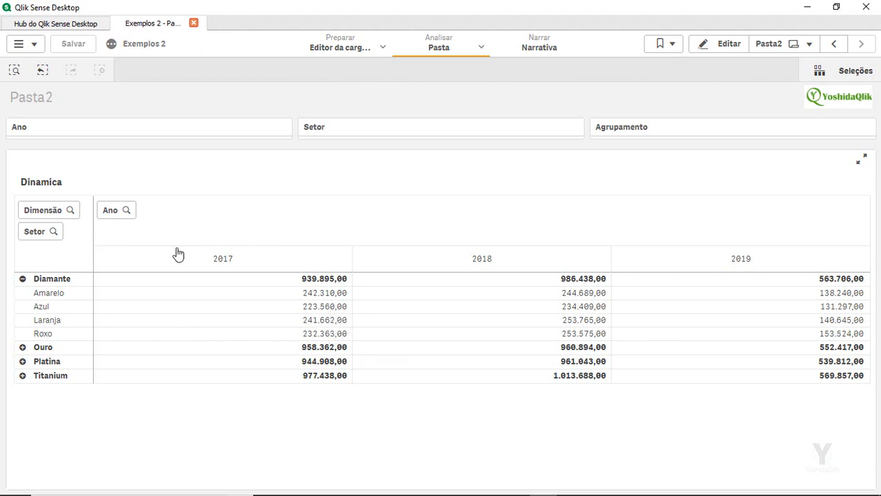
# Change Dinamica's show condition to <3 and Detalhes' to >=3, then leave edit mode
pyautogui.click(707, 50)
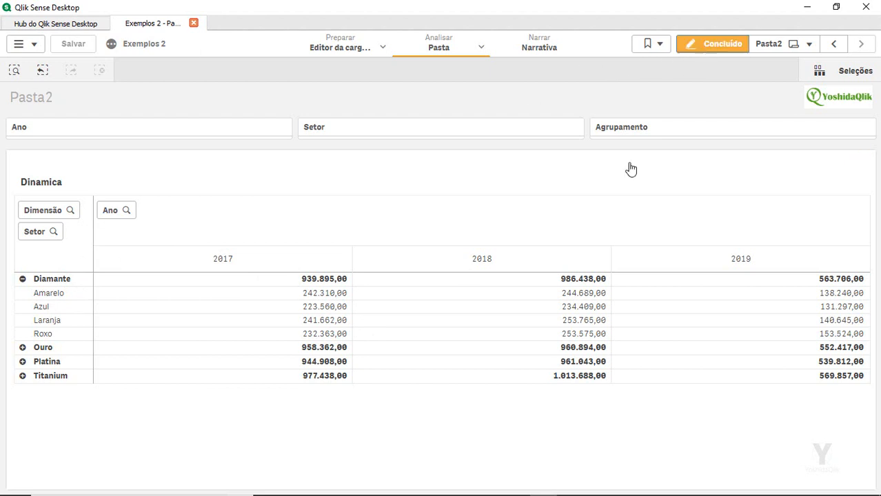
pyautogui.click(646, 301)
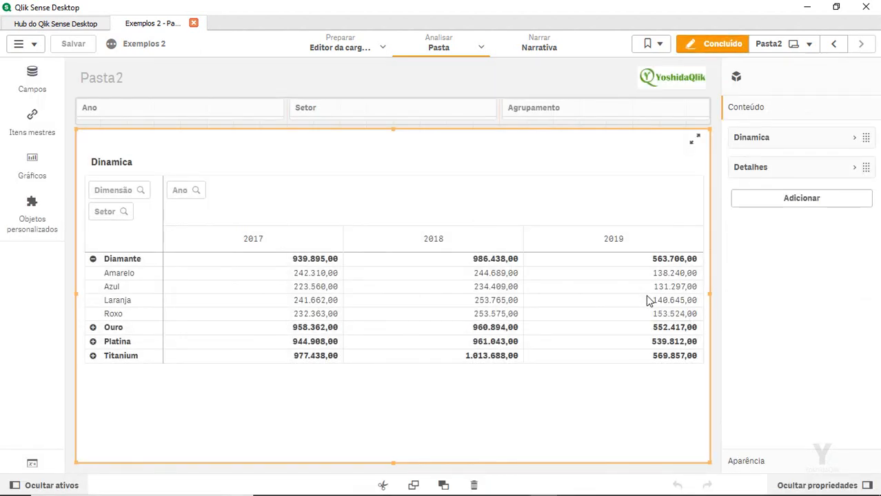
pyautogui.click(795, 140)
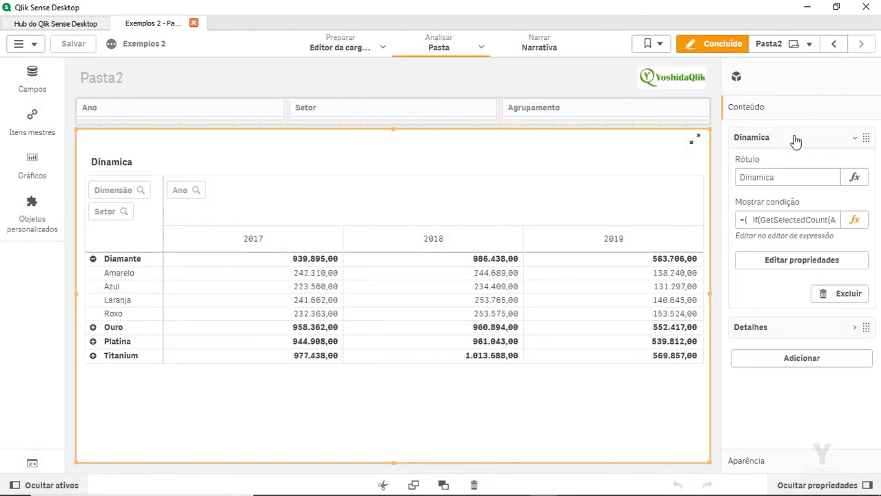
pyautogui.click(855, 221)
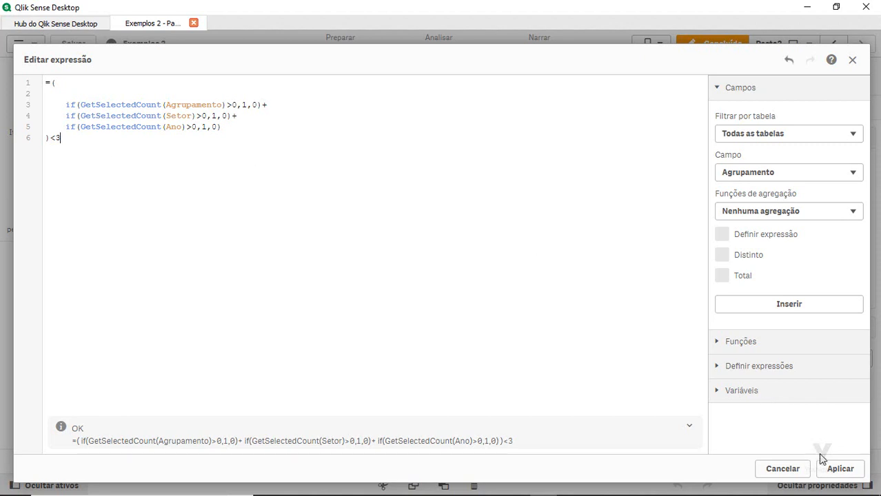
pyautogui.click(840, 469)
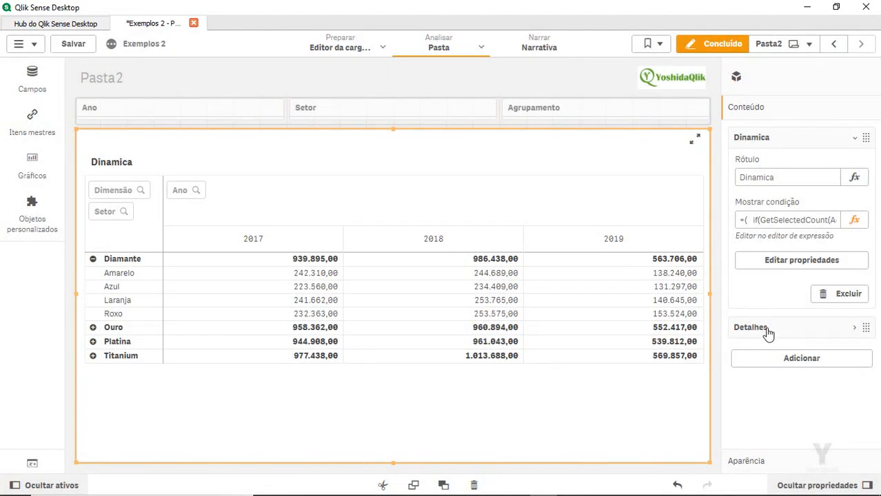
pyautogui.click(764, 328)
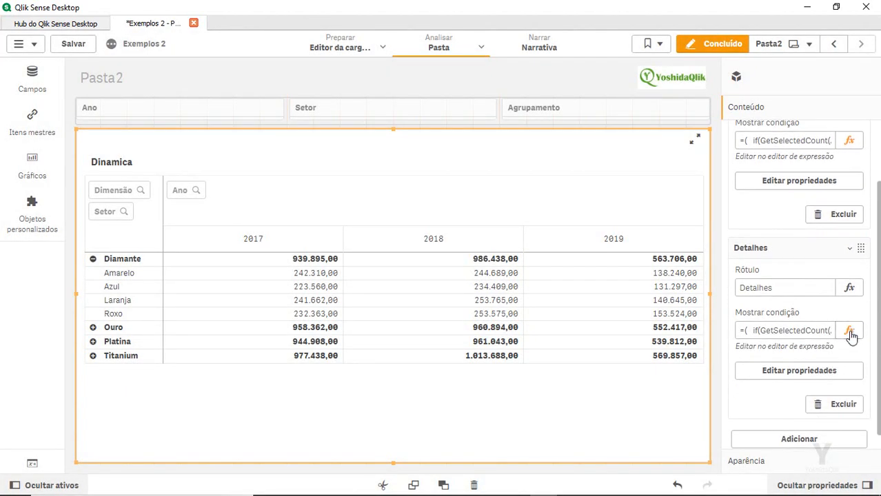
pyautogui.click(849, 331)
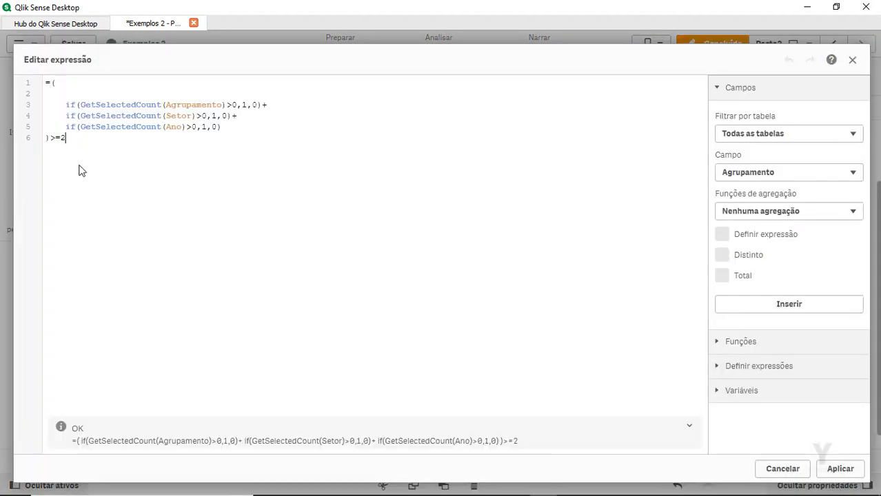
pyautogui.click(841, 471)
pyautogui.click(710, 44)
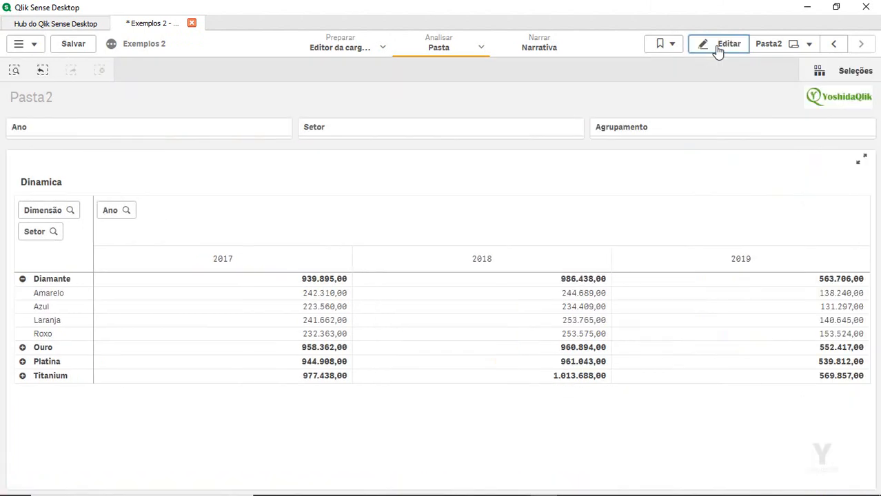
# Save the app, then select Ano 2018 and Agrupamento Diamante in the Dinamica pivot
pyautogui.click(74, 44)
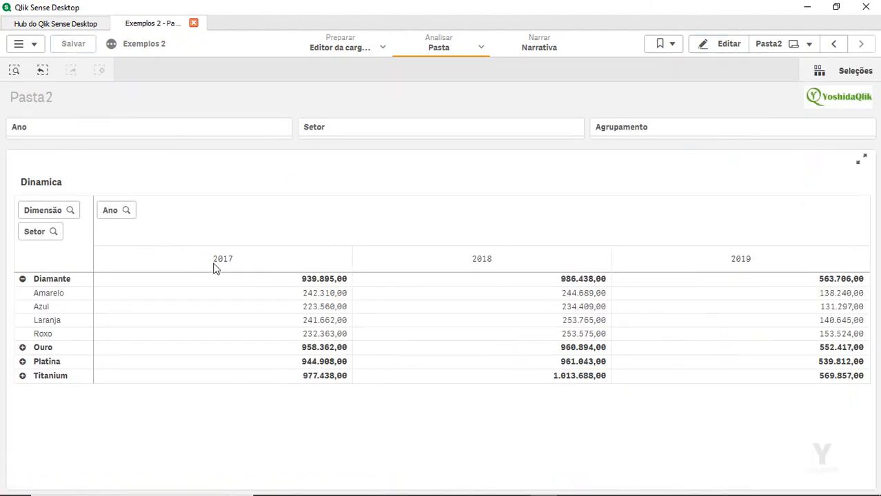
pyautogui.click(469, 268)
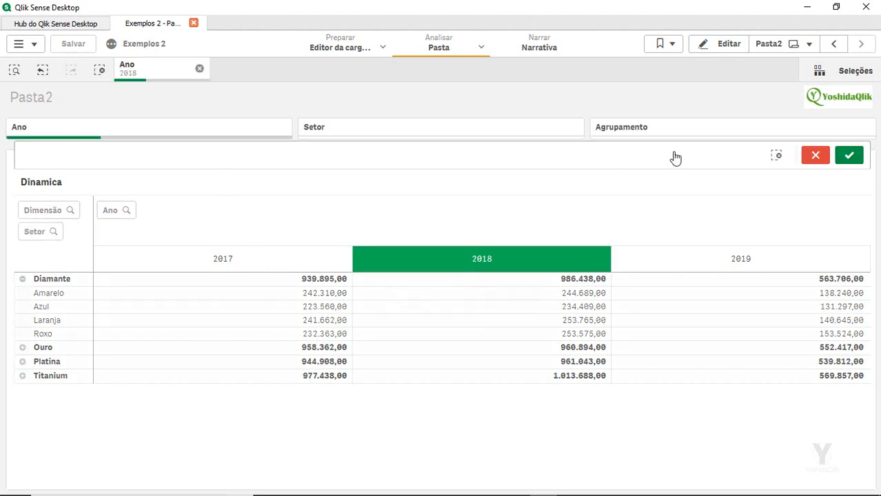
pyautogui.click(849, 156)
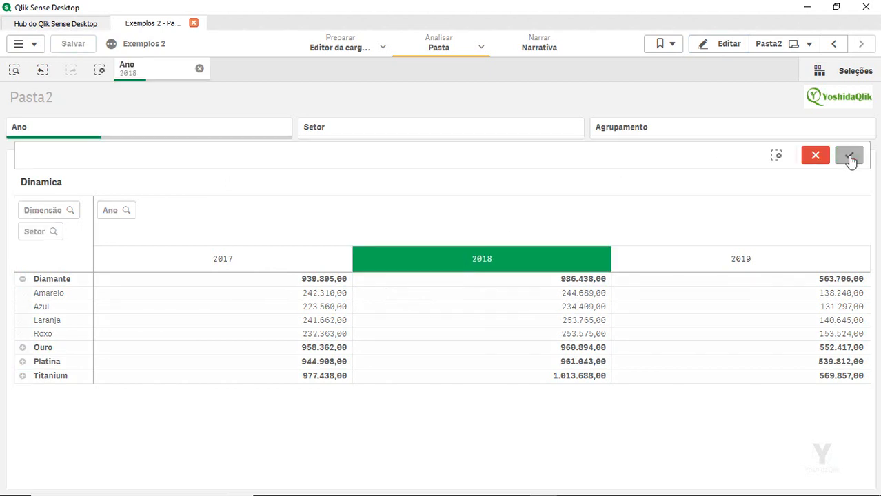
pyautogui.click(52, 281)
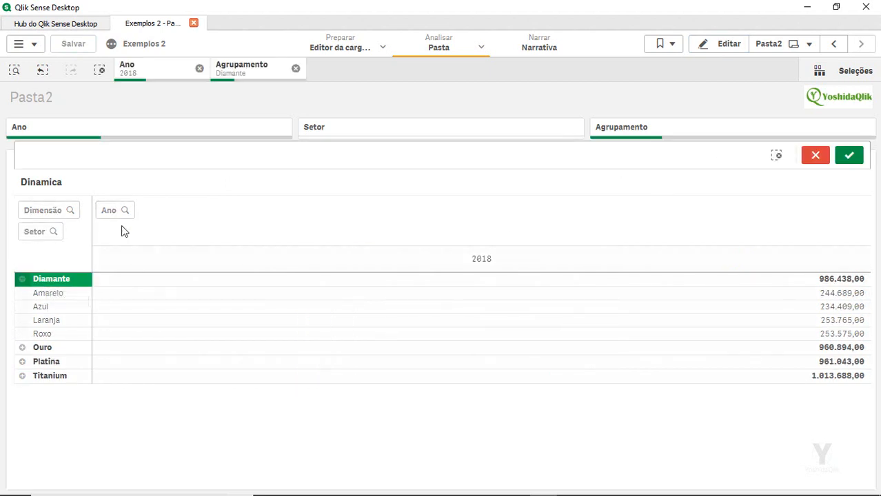
pyautogui.click(850, 156)
# Add Setor Laranja to the selections, then clear Agrupamento and all remaining selections
pyautogui.click(47, 321)
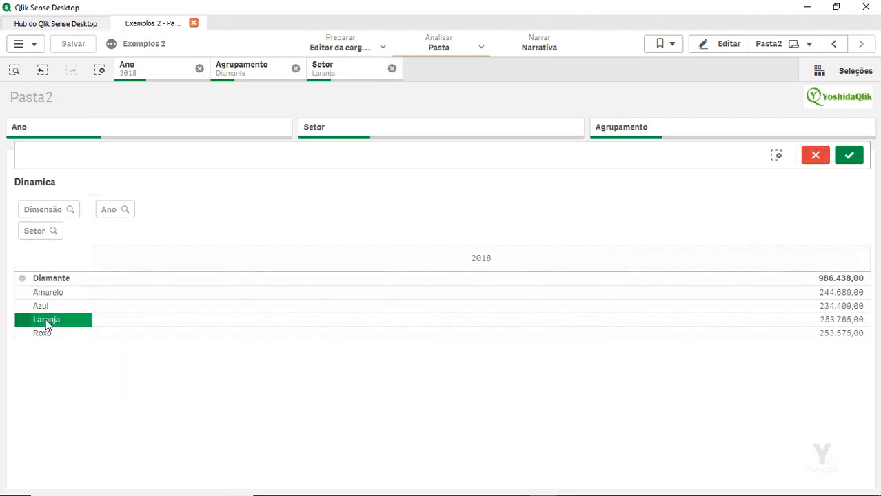
pyautogui.click(849, 158)
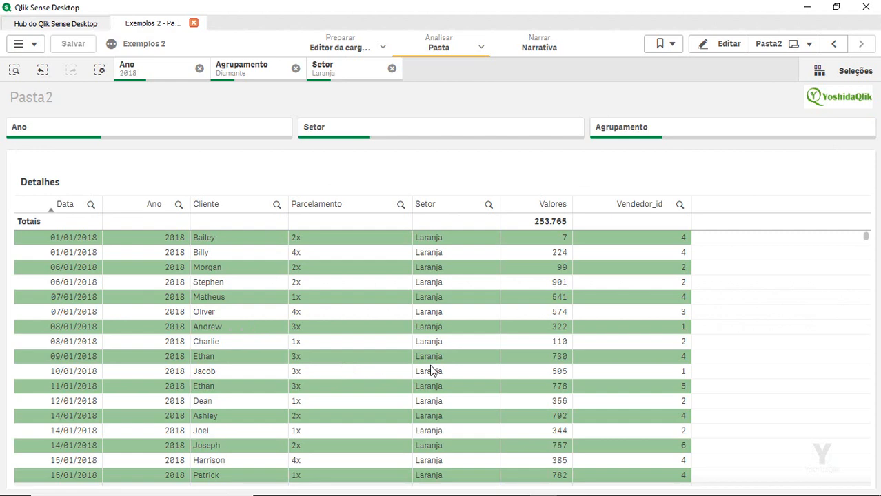
pyautogui.click(295, 69)
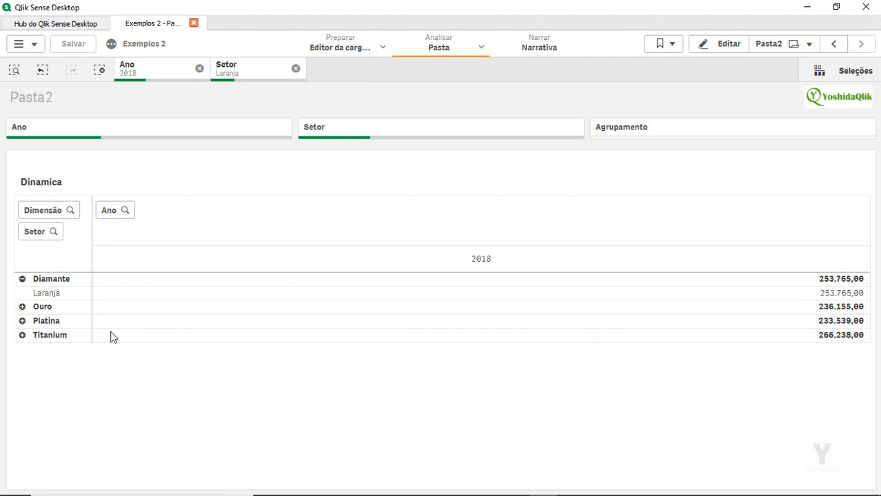
pyautogui.click(98, 71)
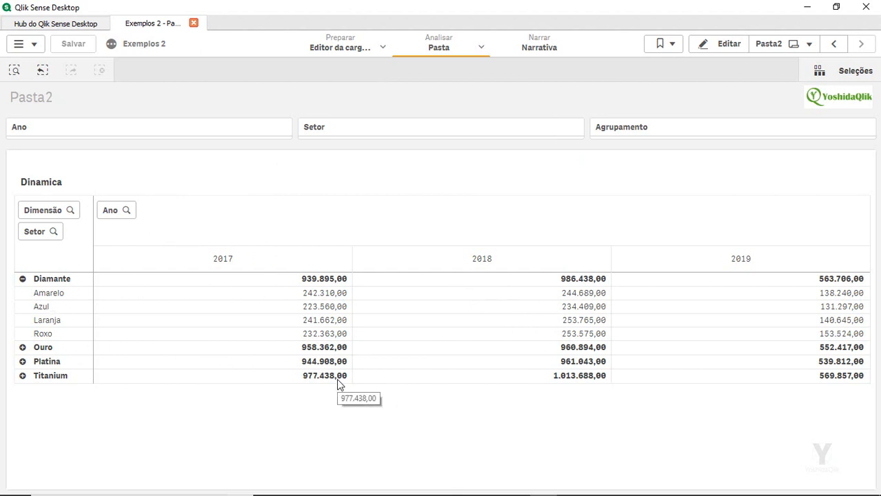
# Select Setor Azul, Ano 2019 and Agrupamento Platina, bringing up the Detalhes table totalling 135.027
pyautogui.click(57, 315)
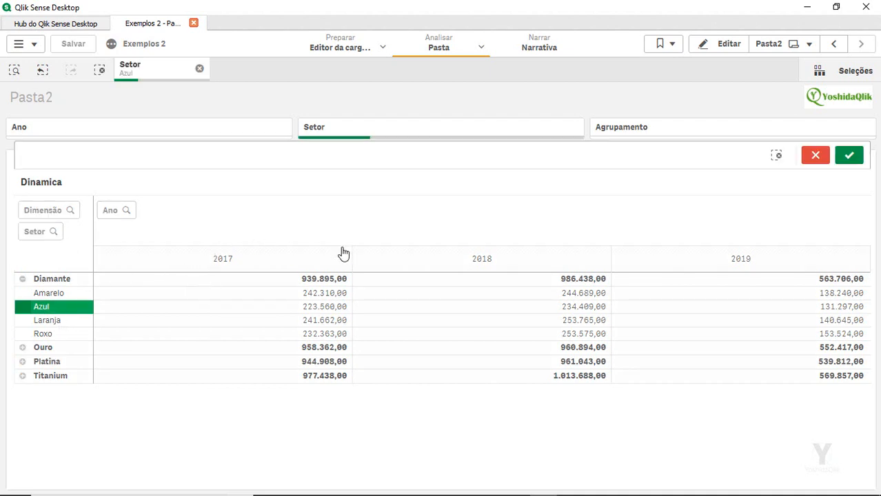
pyautogui.click(849, 155)
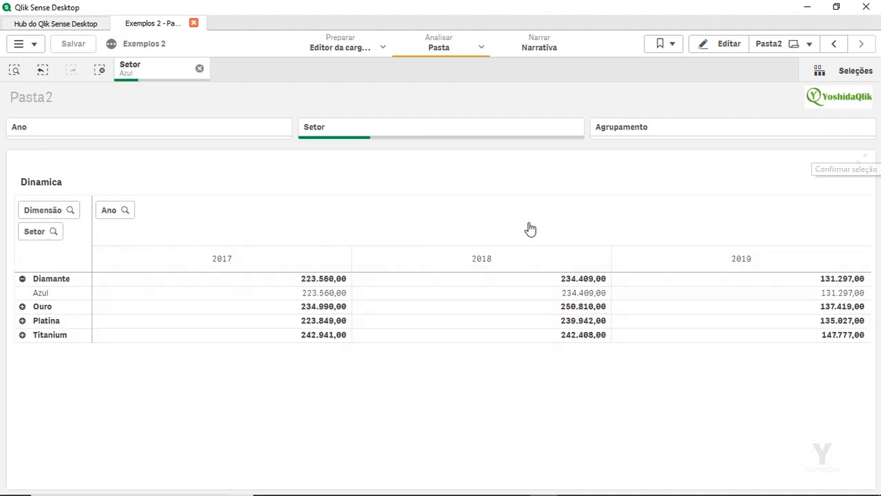
pyautogui.click(675, 258)
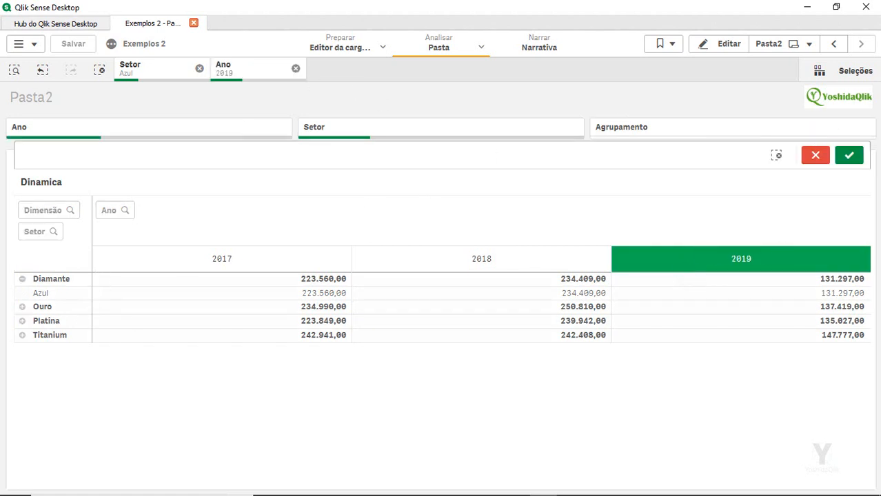
pyautogui.click(849, 155)
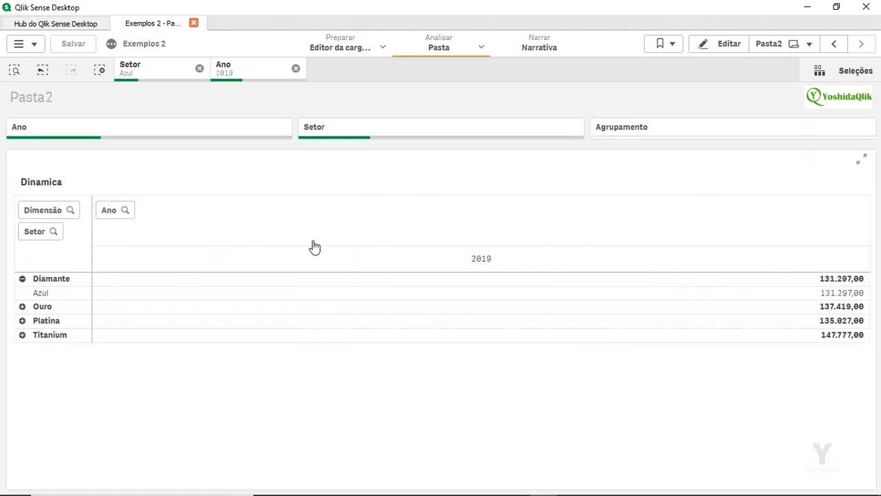
pyautogui.click(46, 321)
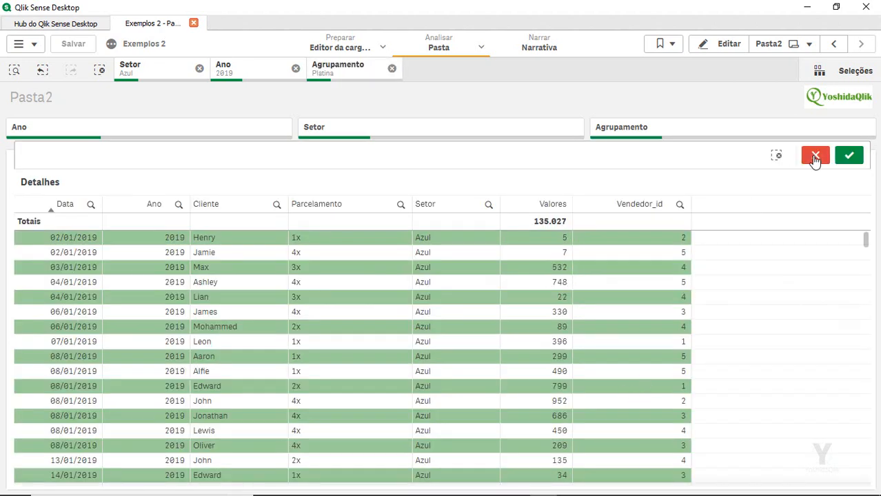
pyautogui.click(847, 157)
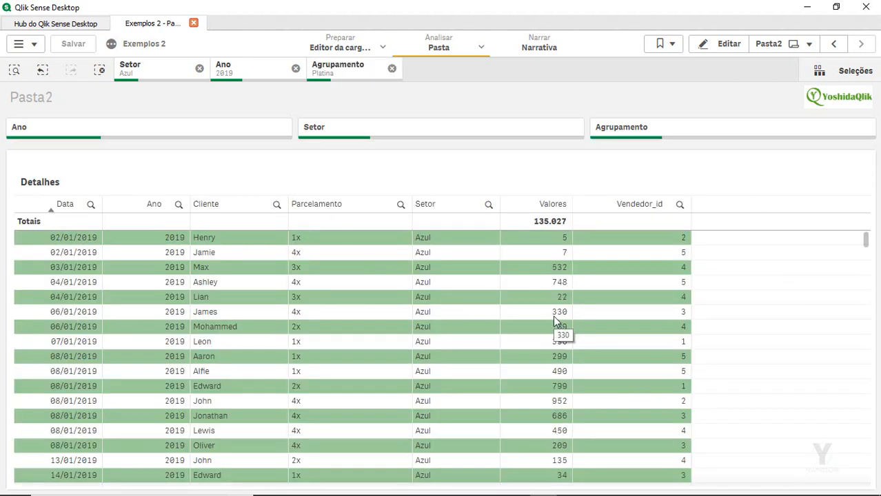